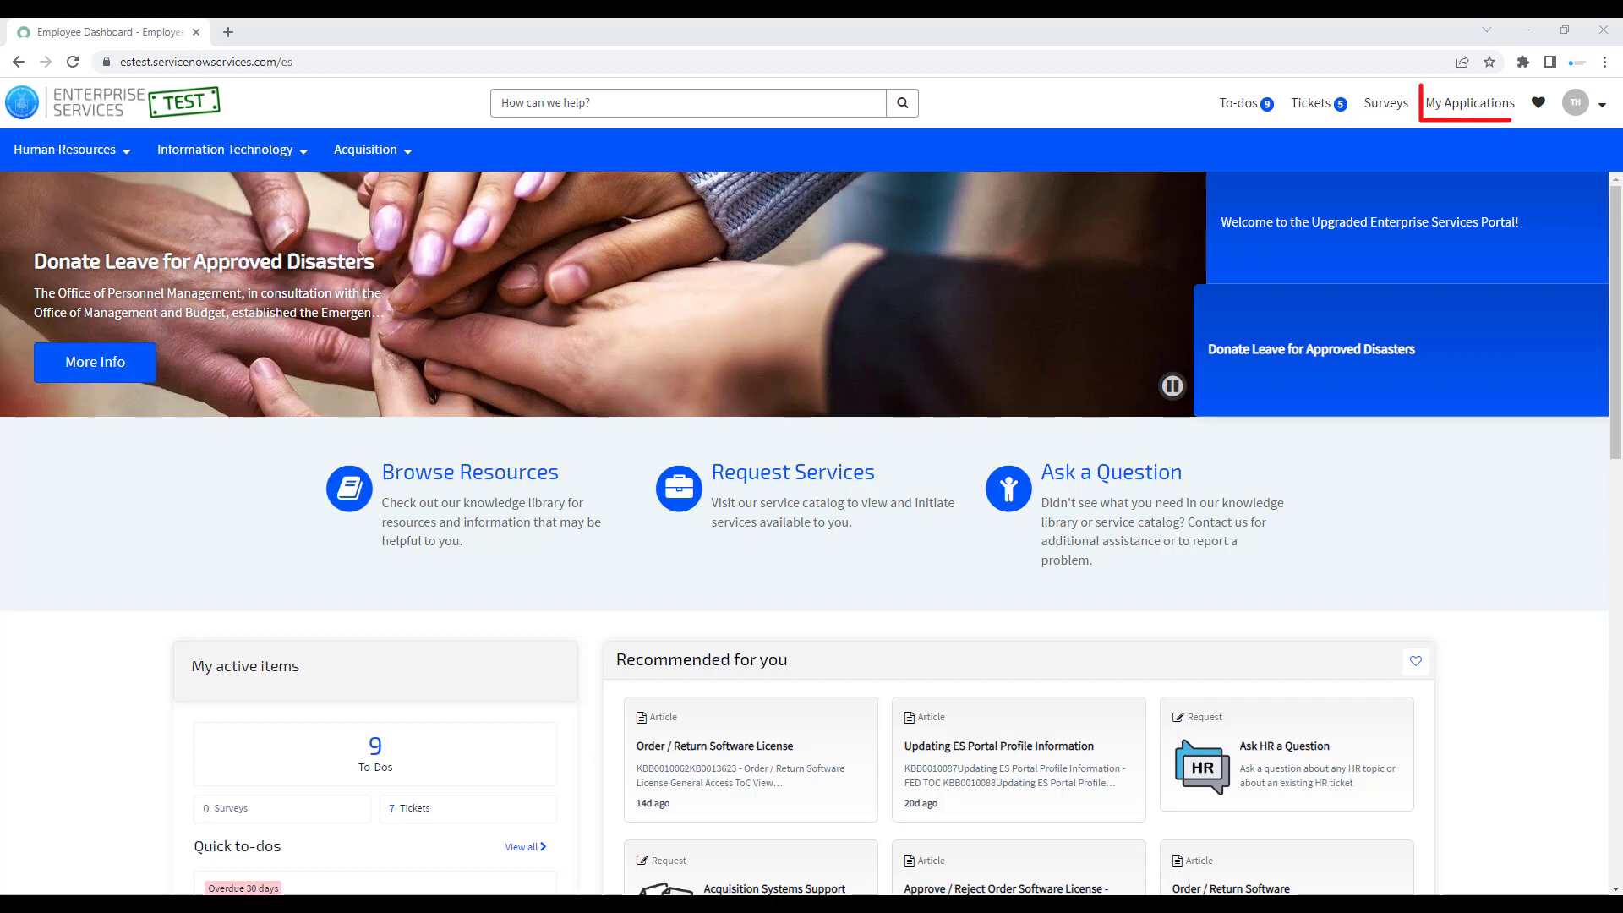
View the HR Connect sign-in page from My Applications, close it, and return to the portal home page
left_click(1472, 102)
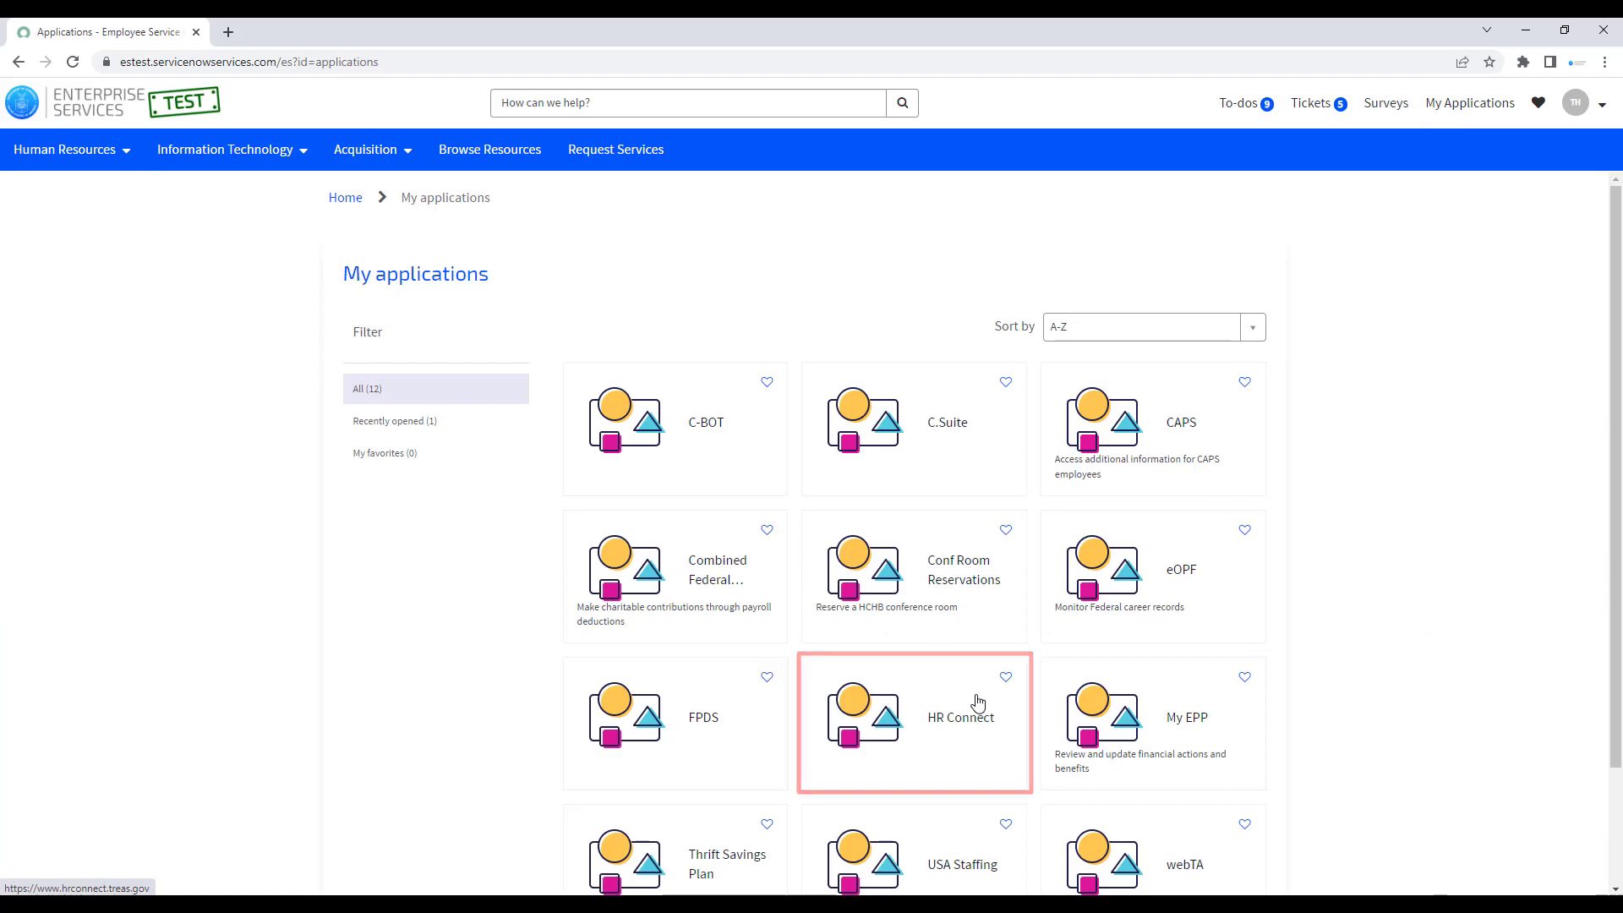
left_click(978, 702)
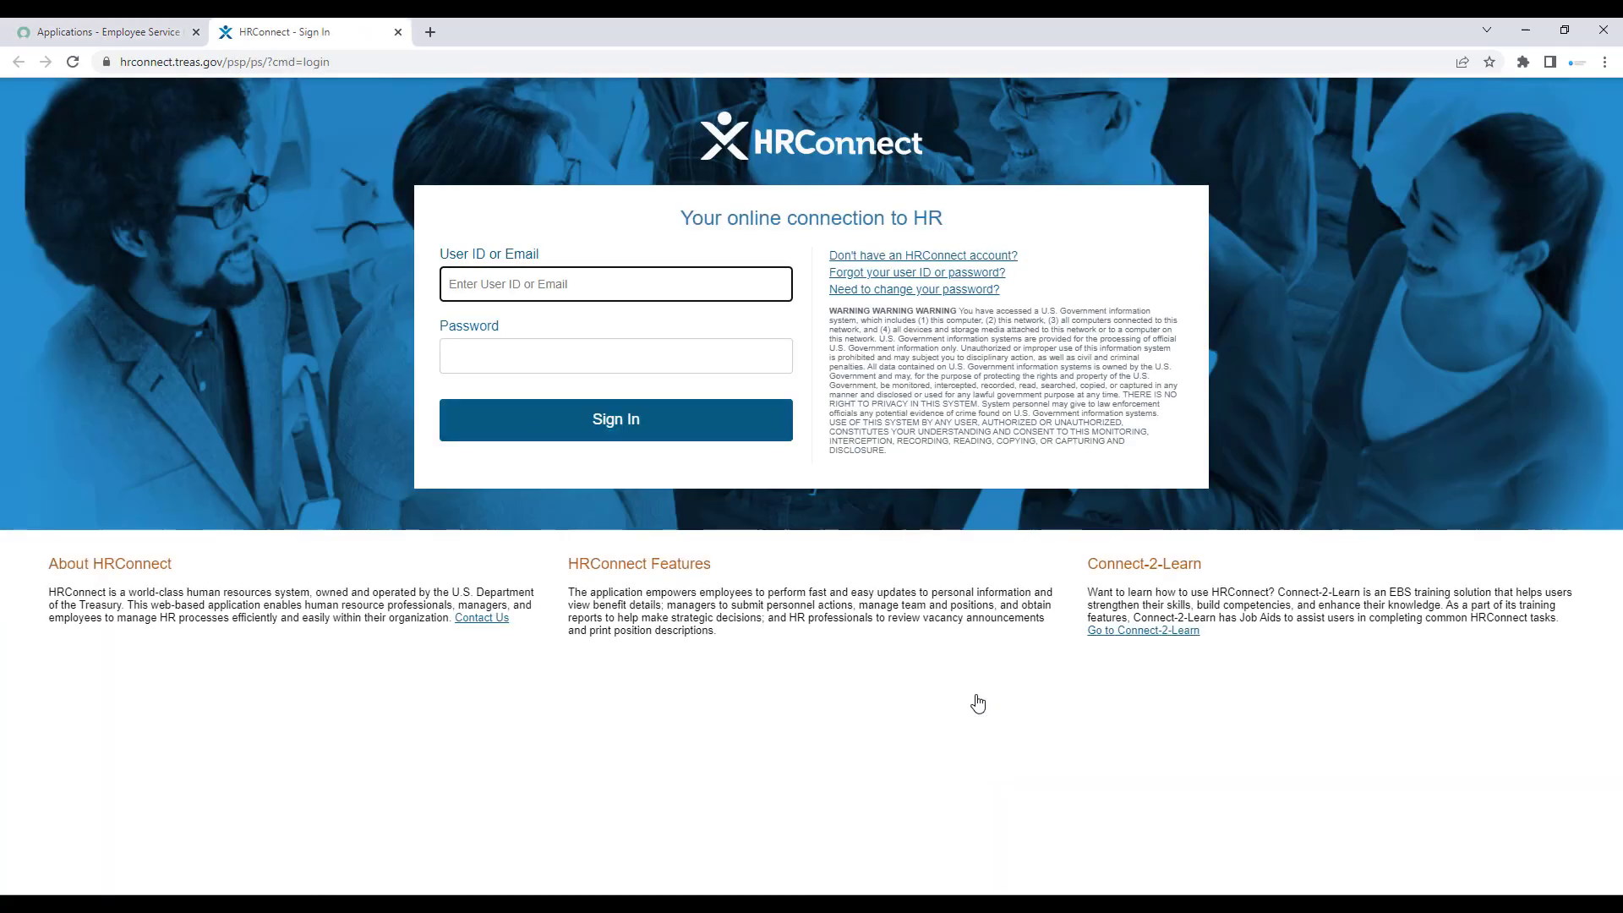
left_click(397, 32)
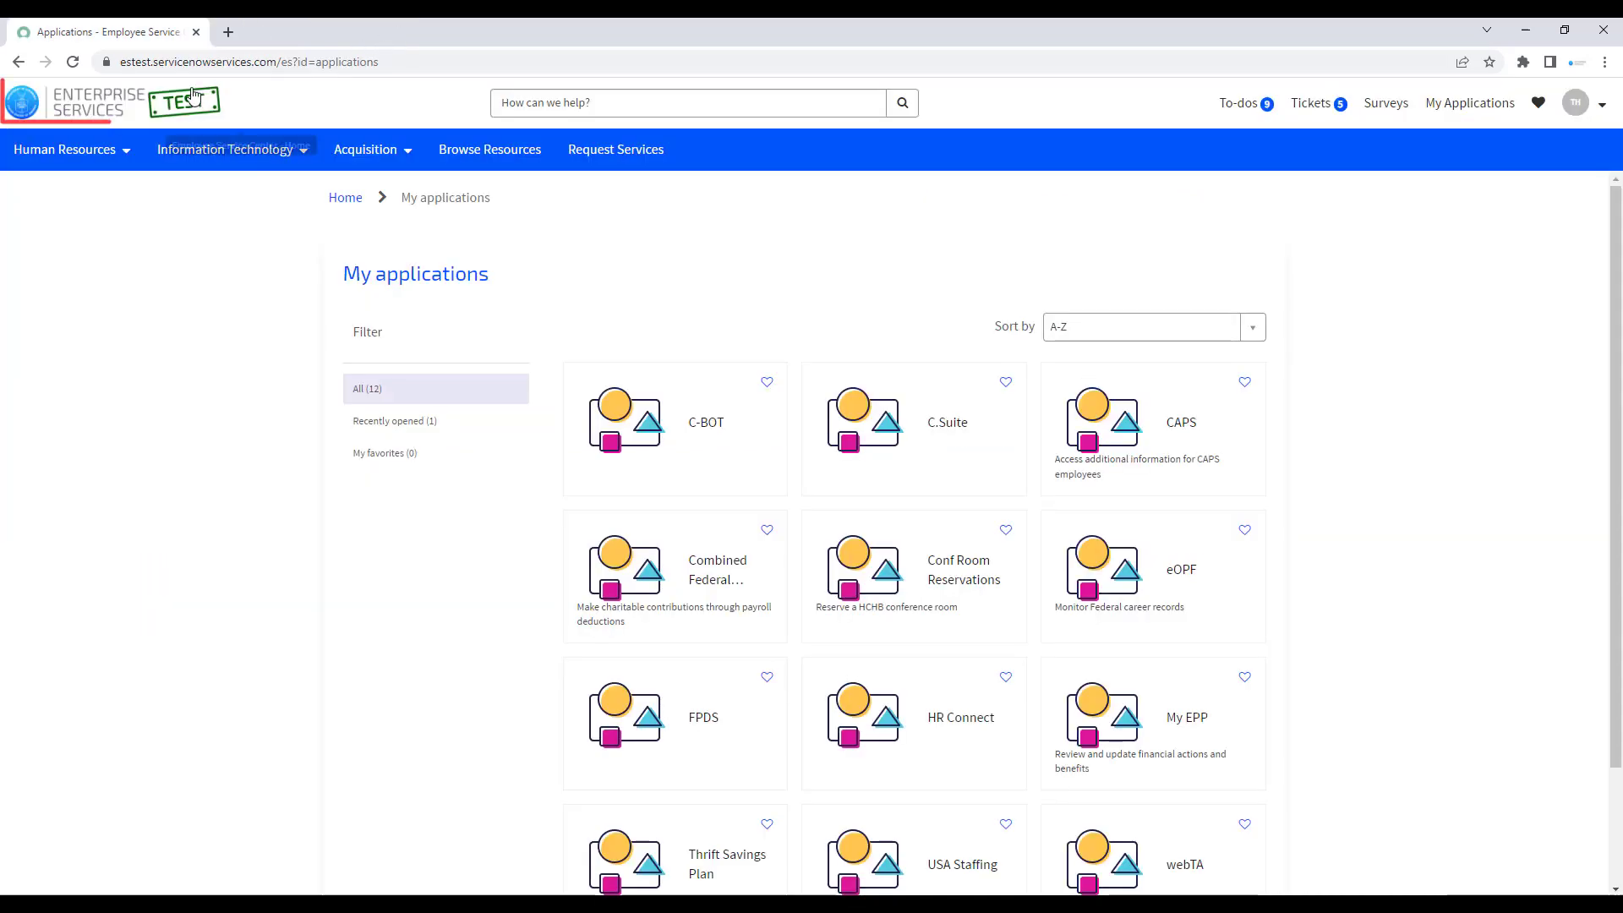
left_click(112, 108)
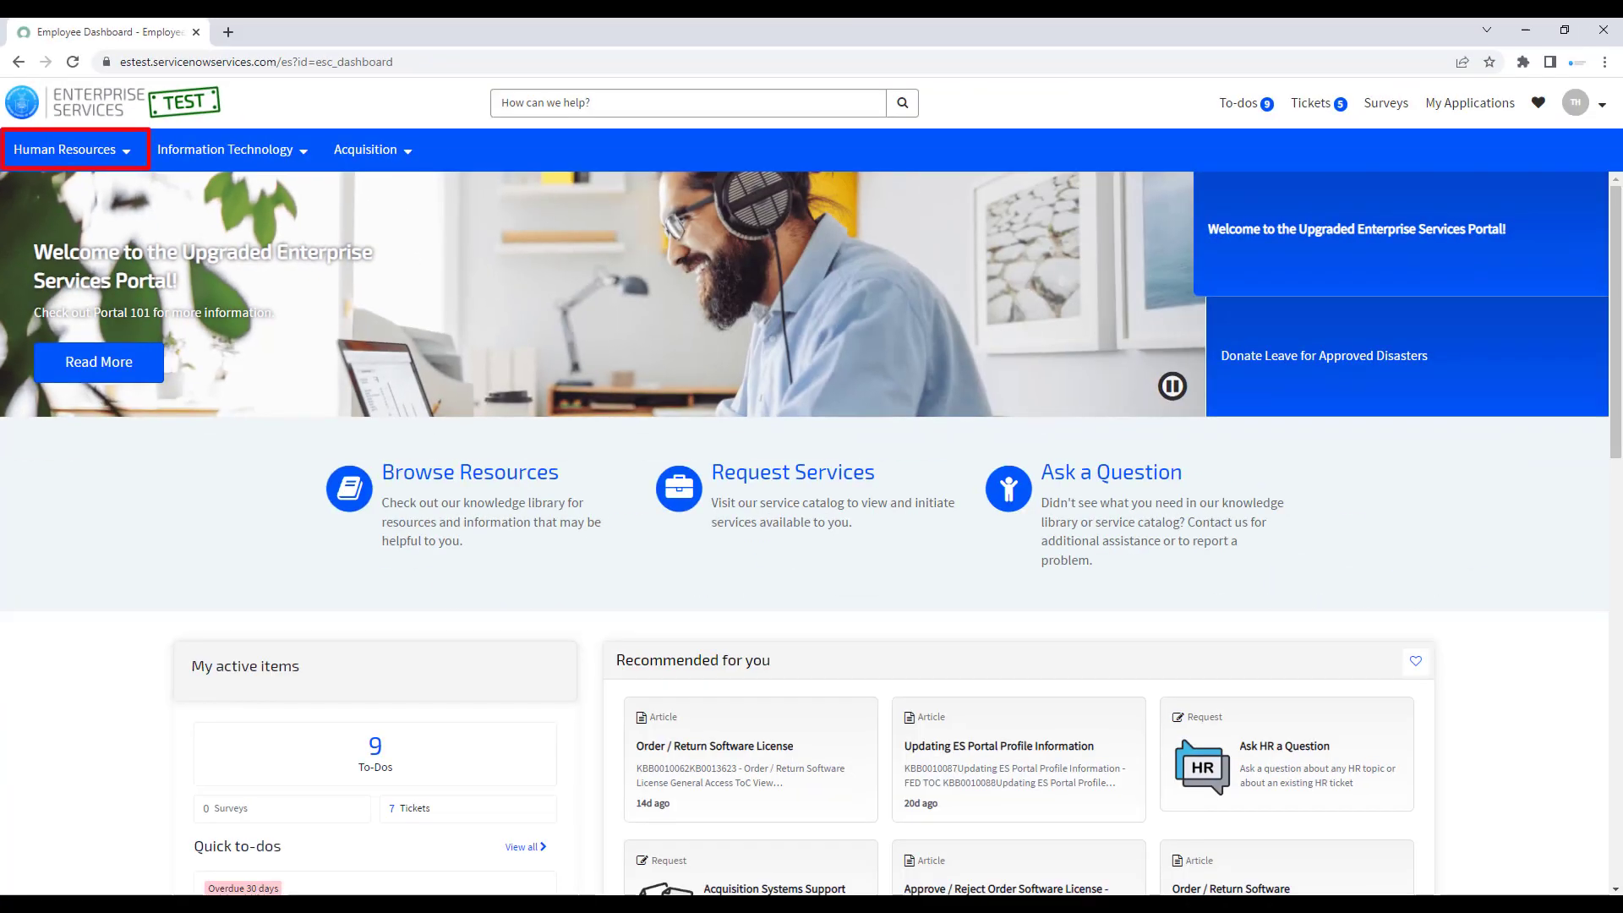
Open the Awards request from the Human Resources topic Personnel Action Requests (PARs)
left_click(76, 150)
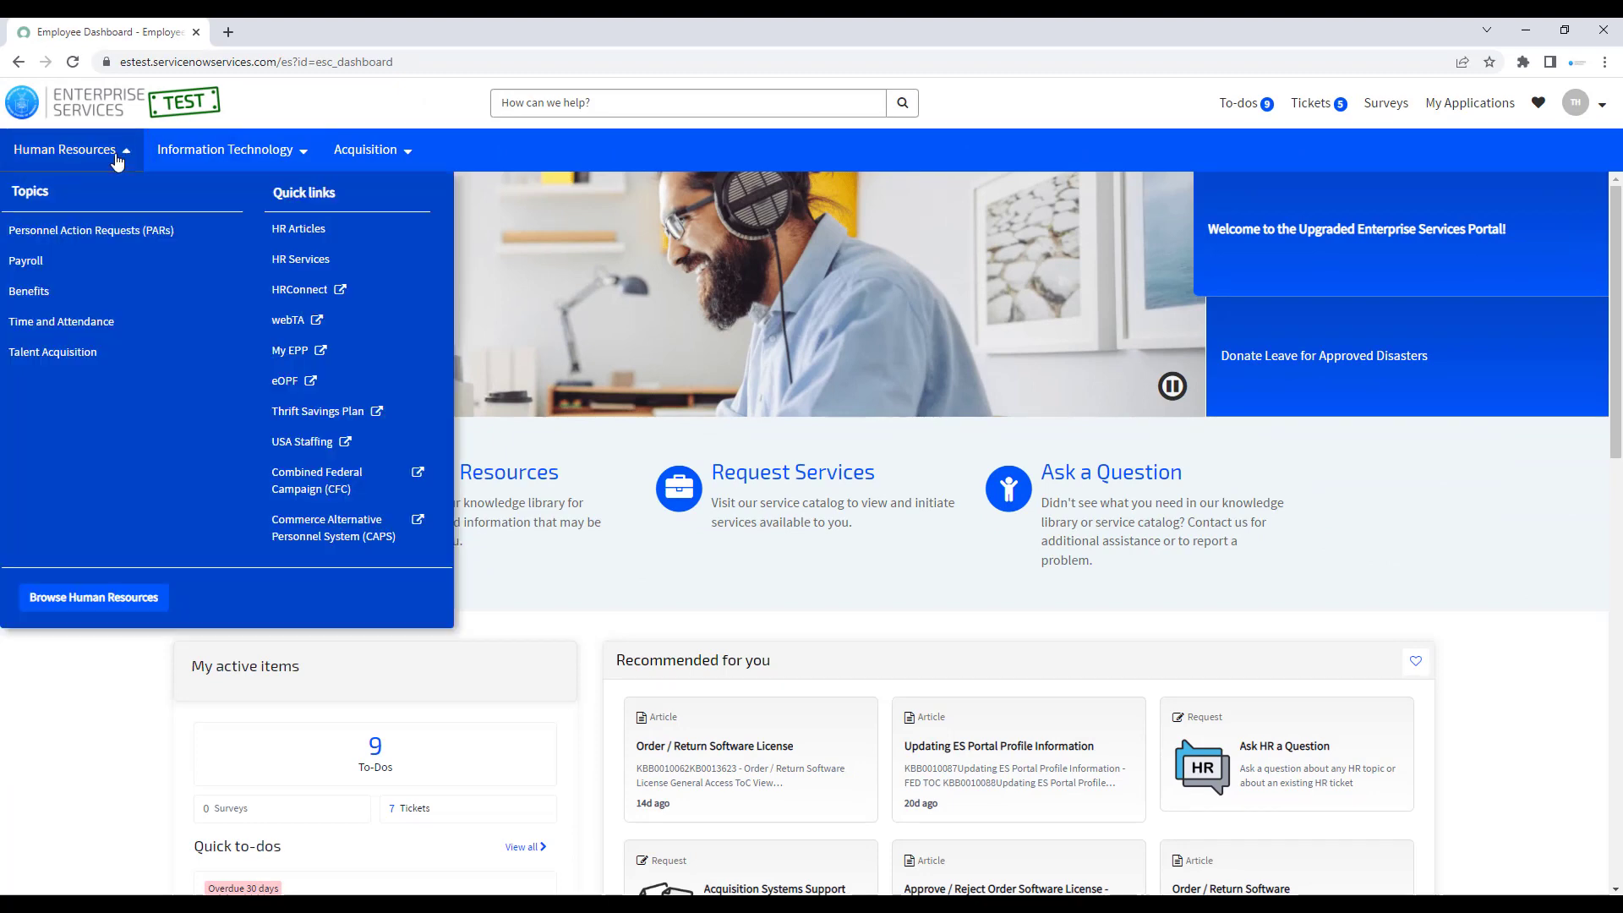
left_click(123, 232)
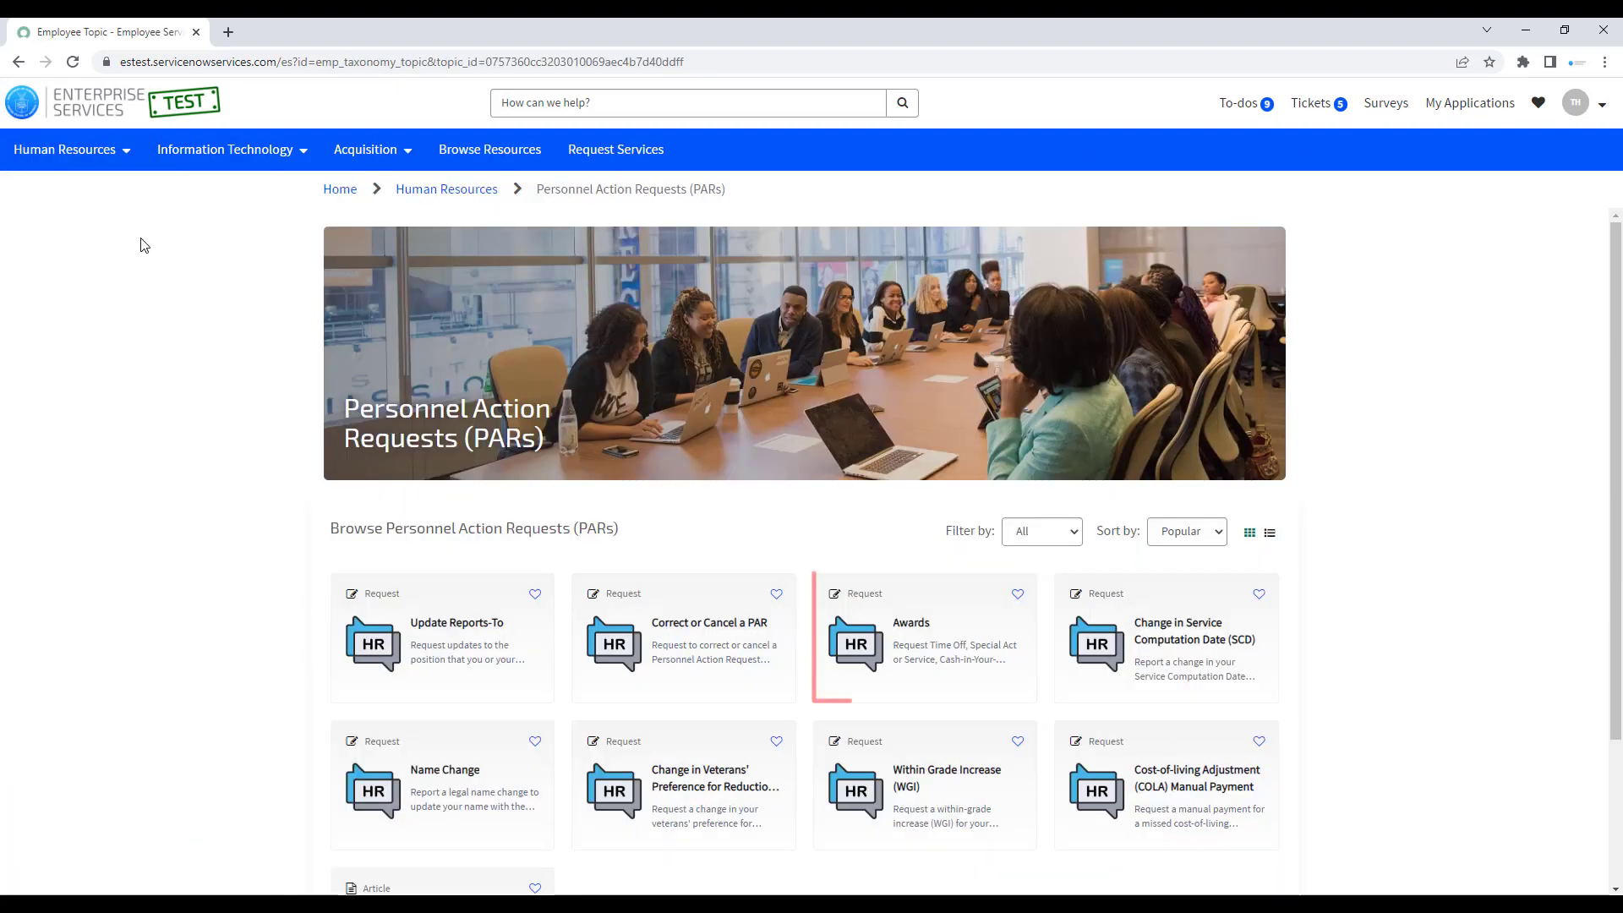
left_click(940, 640)
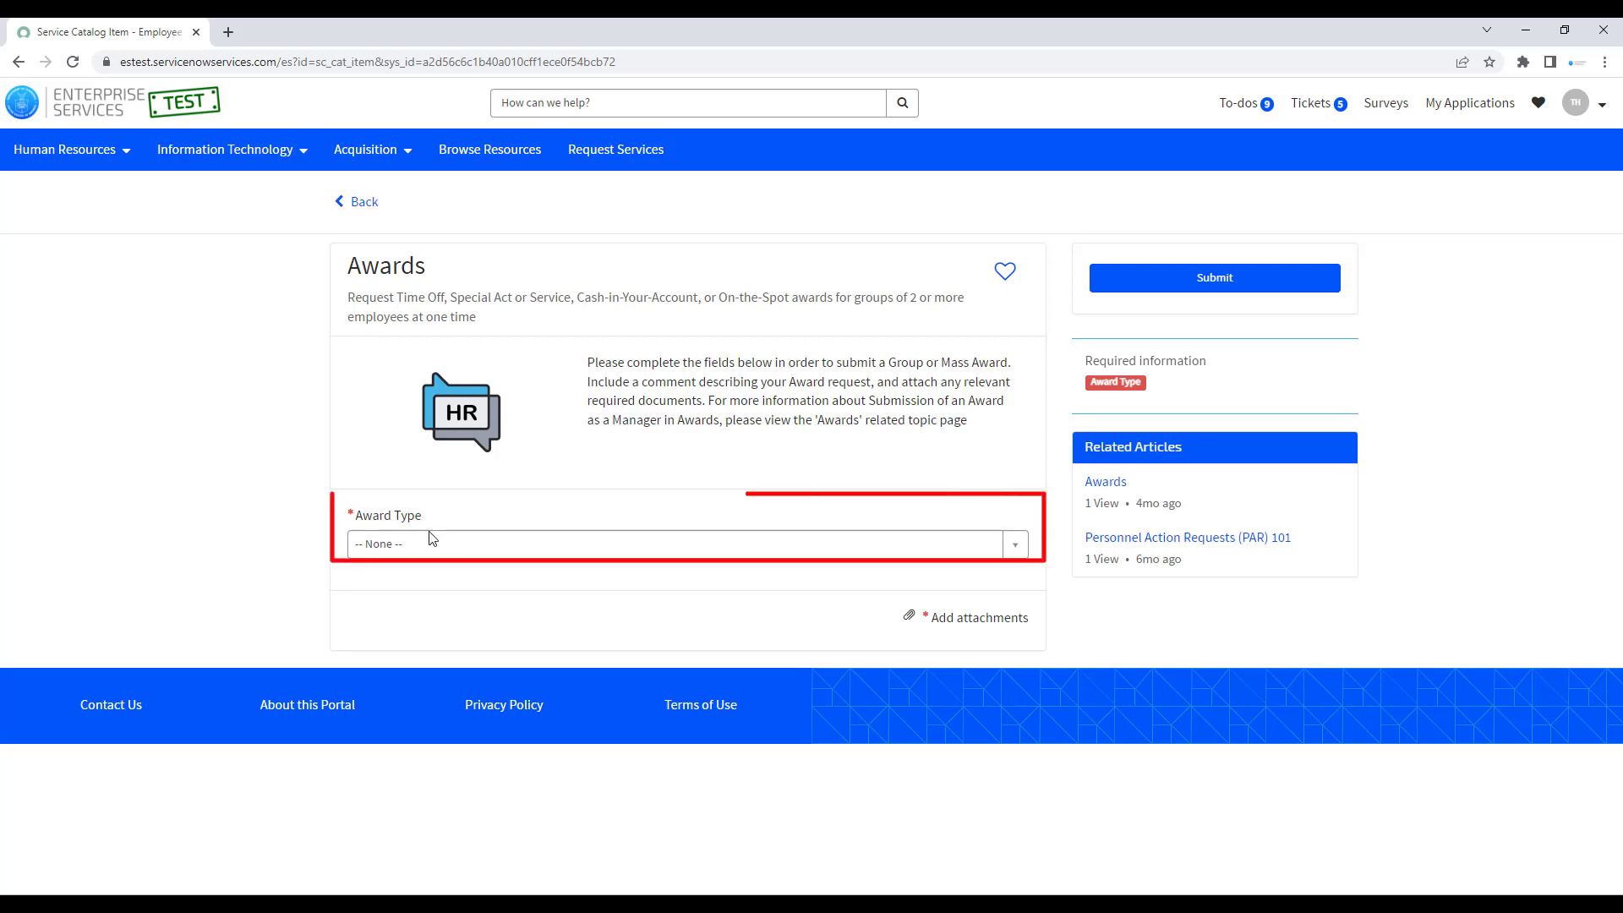
Choose Group Award (2 - 9 people) as the award type and view the required CD-326 Award Service form
left_click(445, 546)
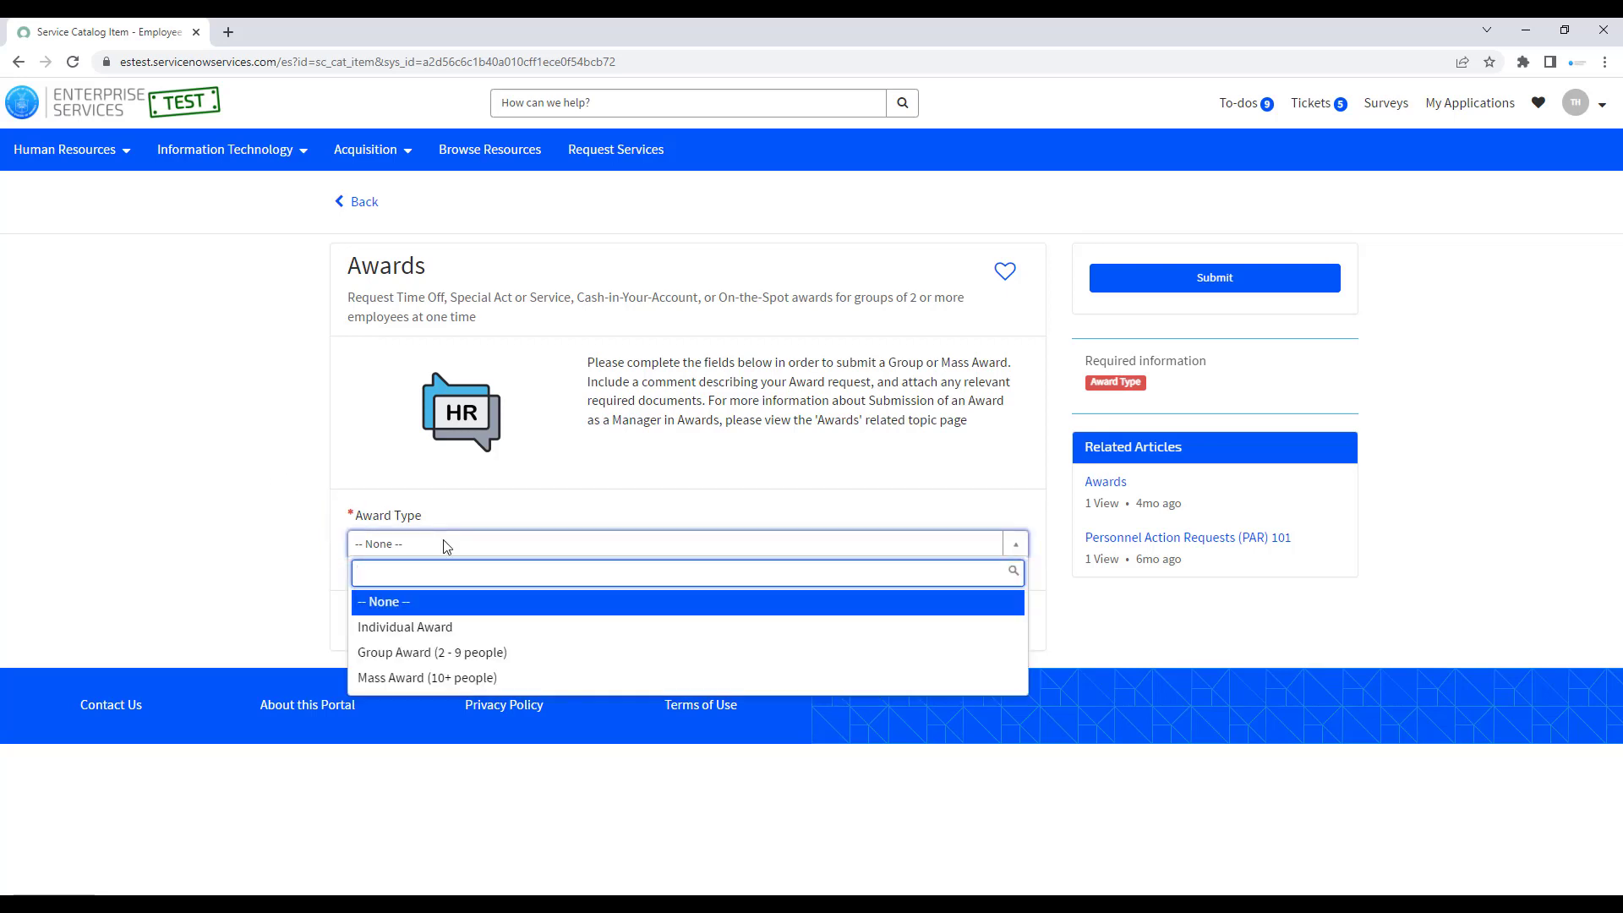
left_click(469, 661)
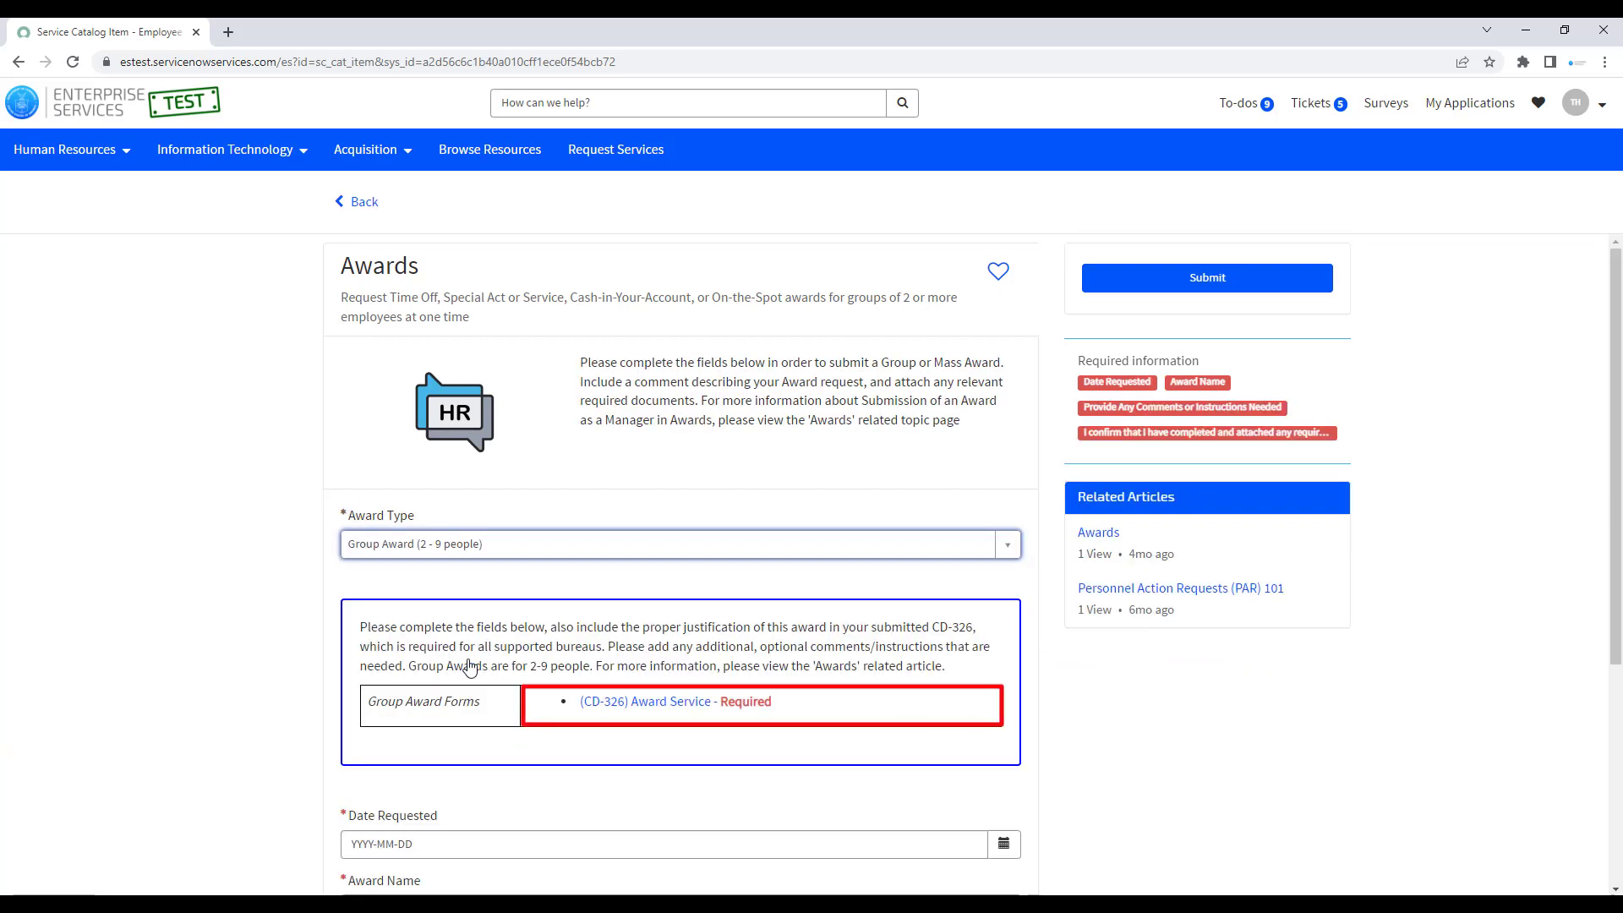
left_click(615, 706)
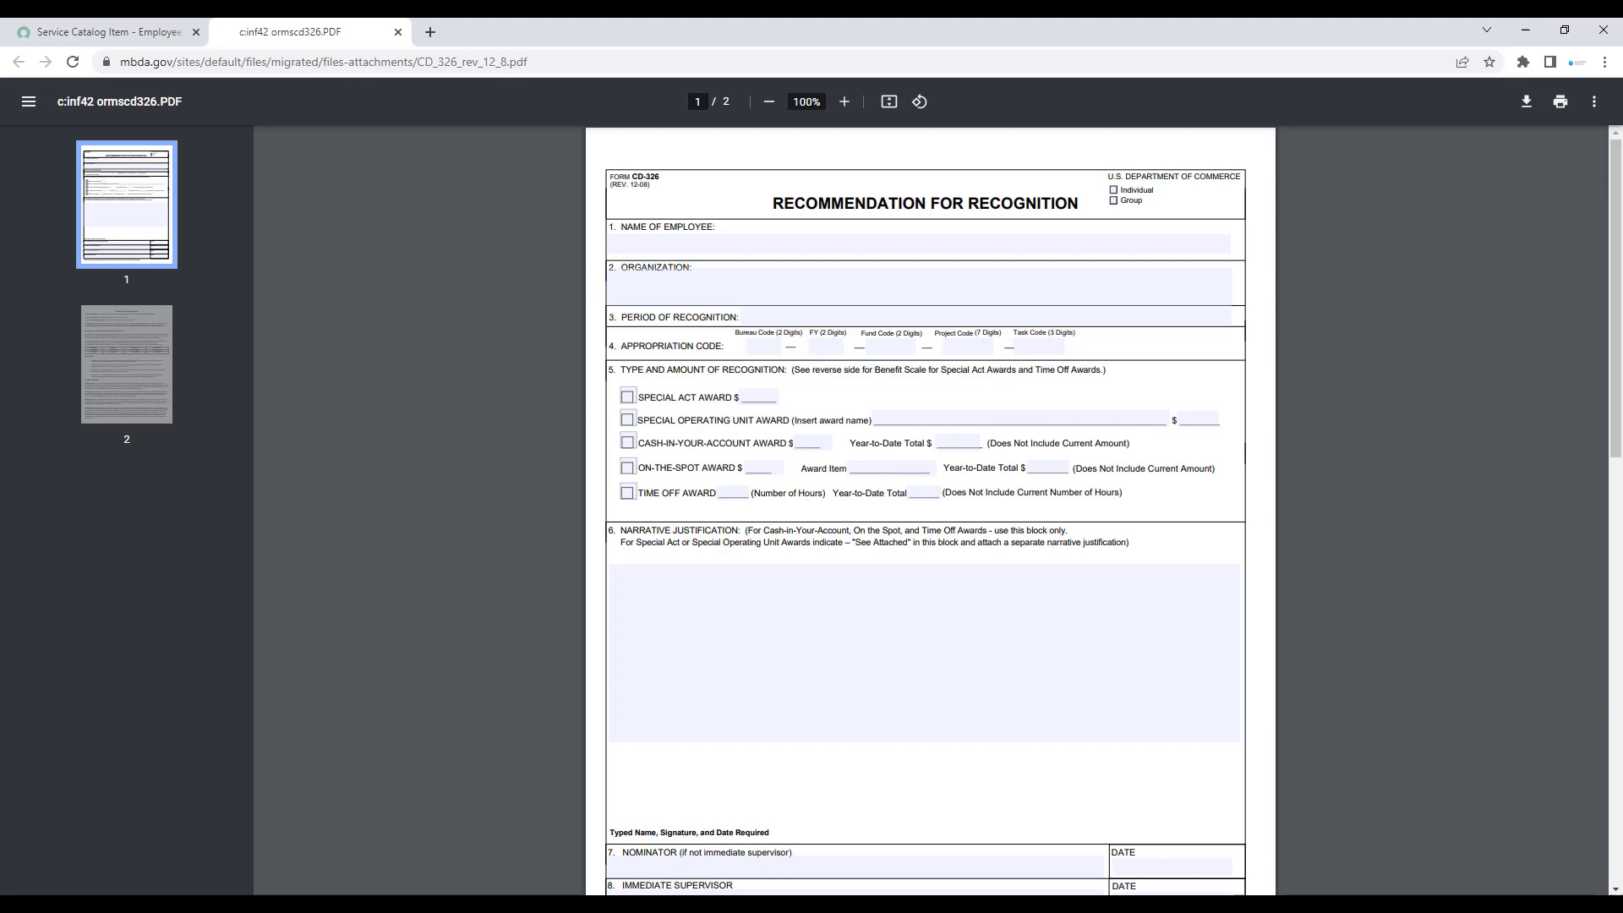
left_click(394, 30)
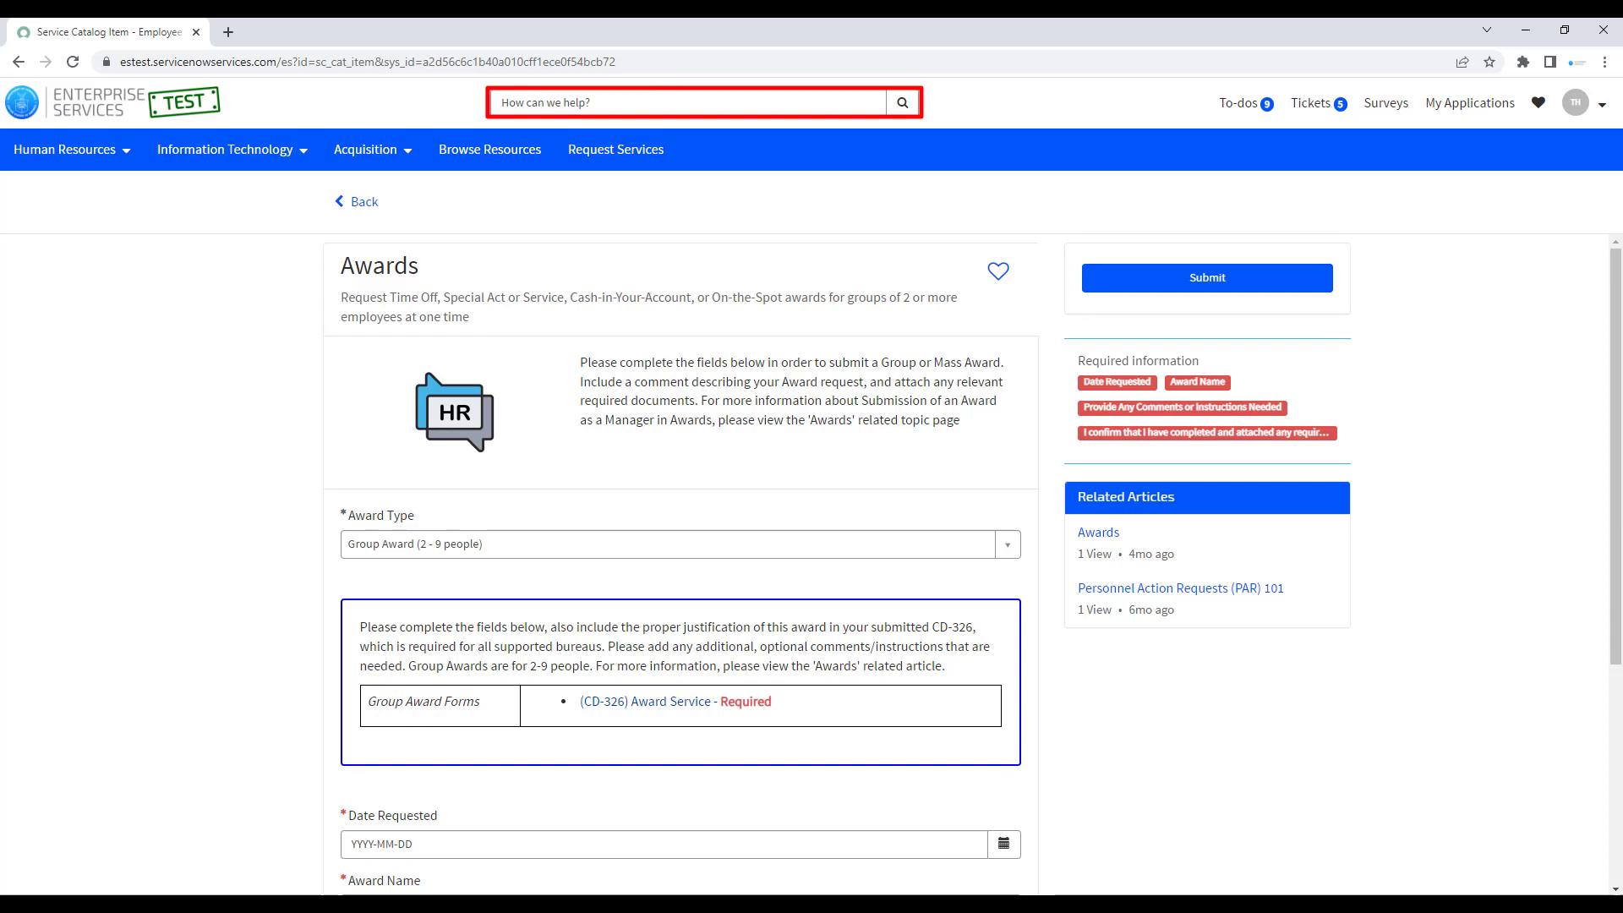
Search the portal for "par submission" and read the 2023 PAR Submission Guidance article, leaving the unsaved Awards form
left_click(693, 110)
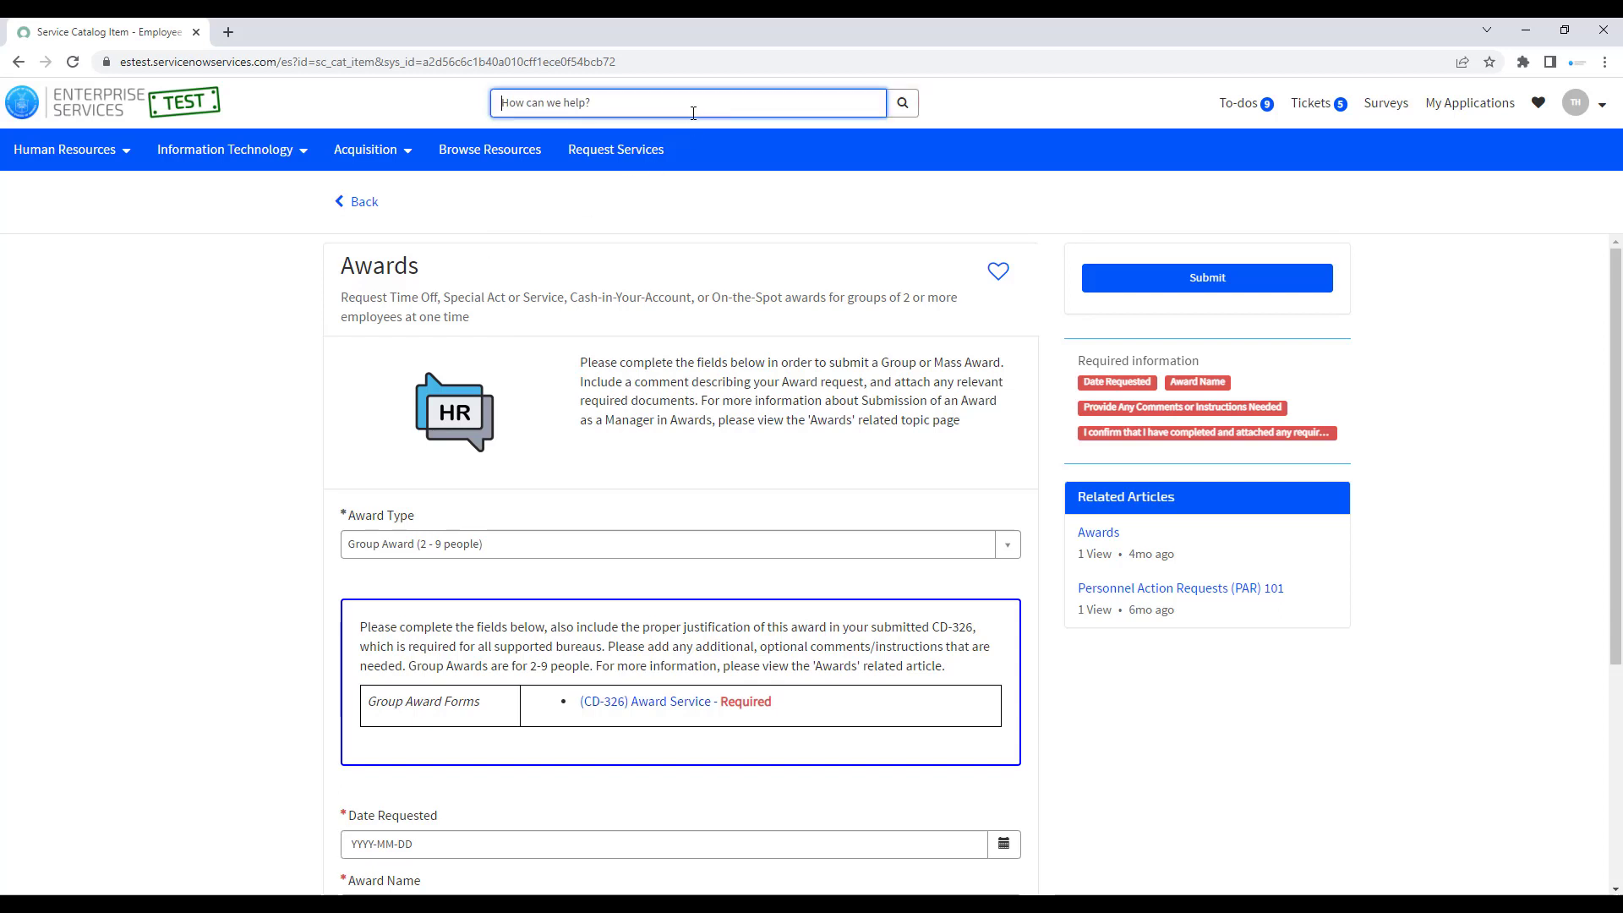
type("par submission")
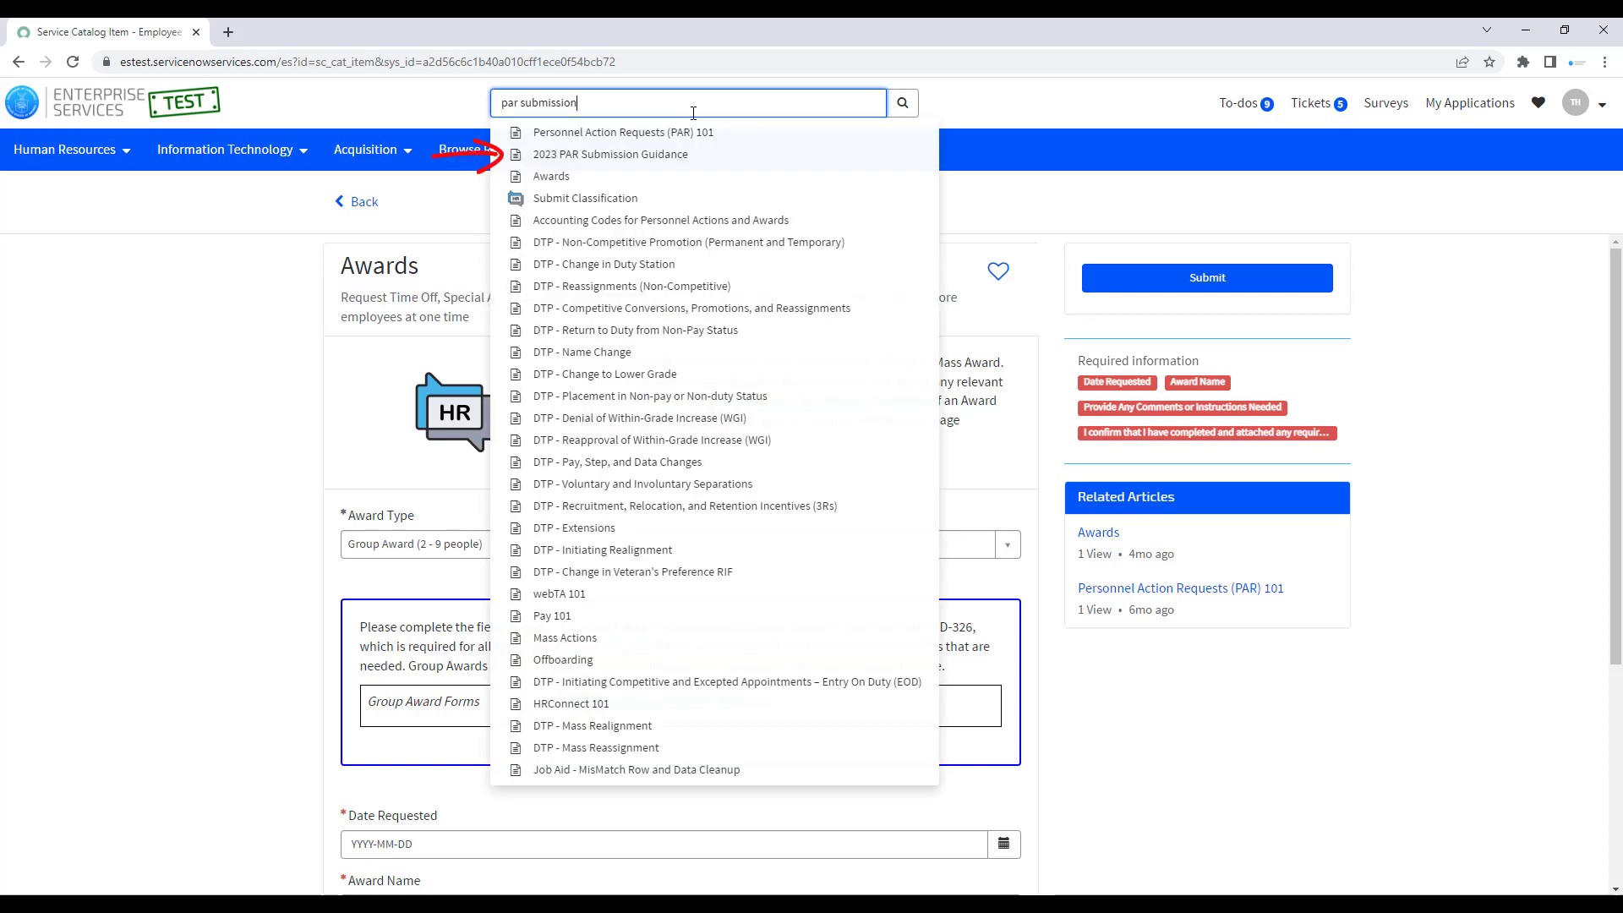
left_click(687, 156)
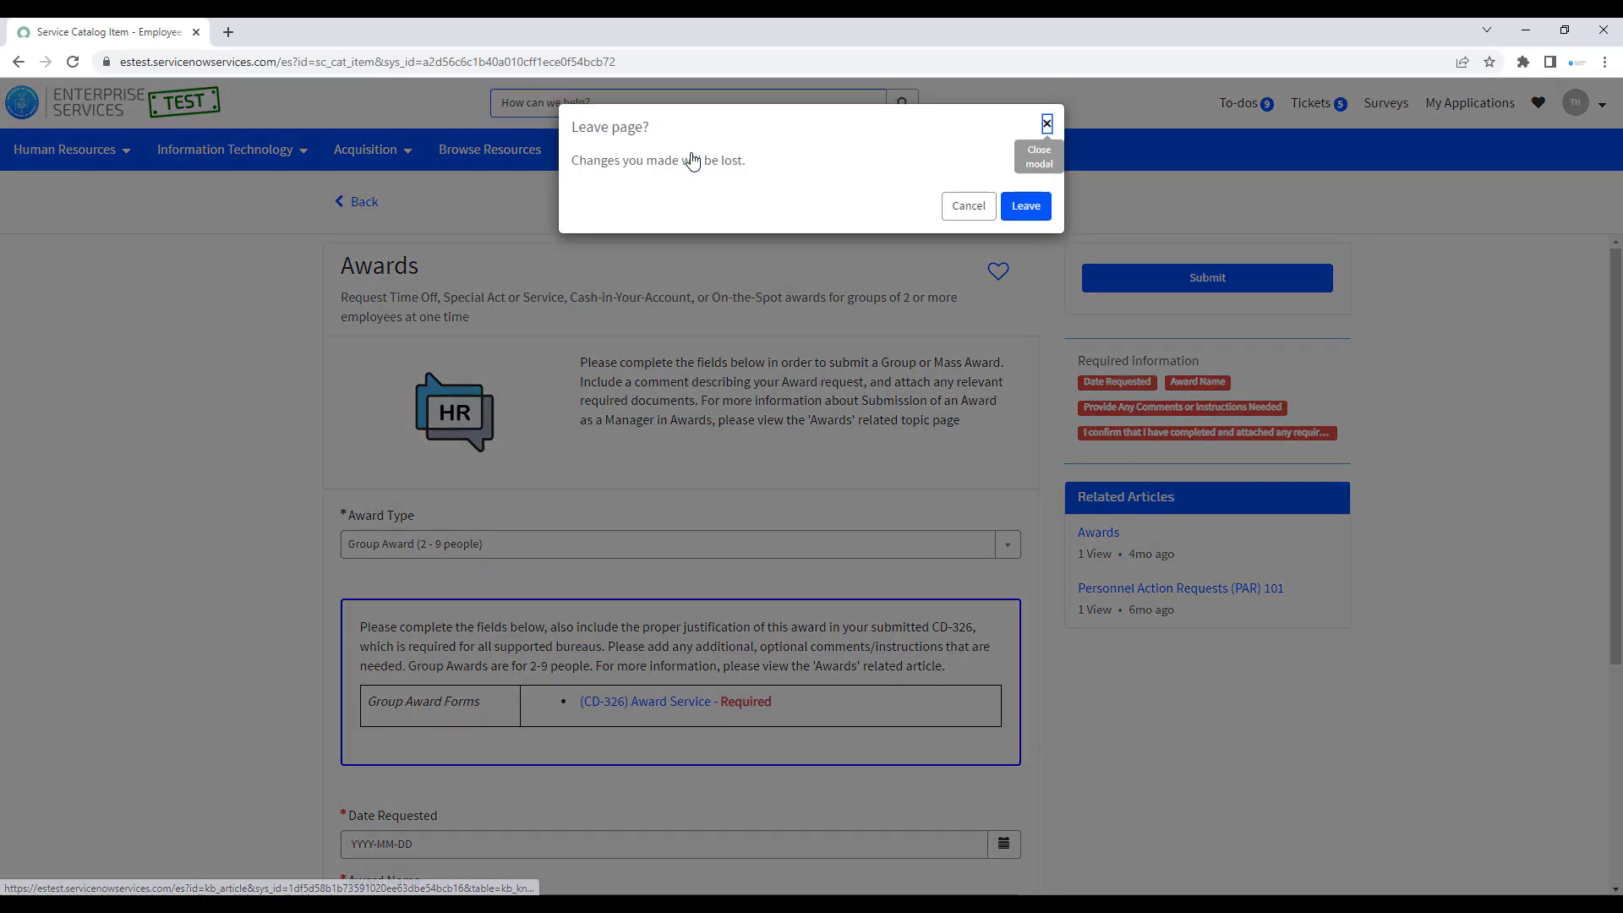
left_click(1030, 206)
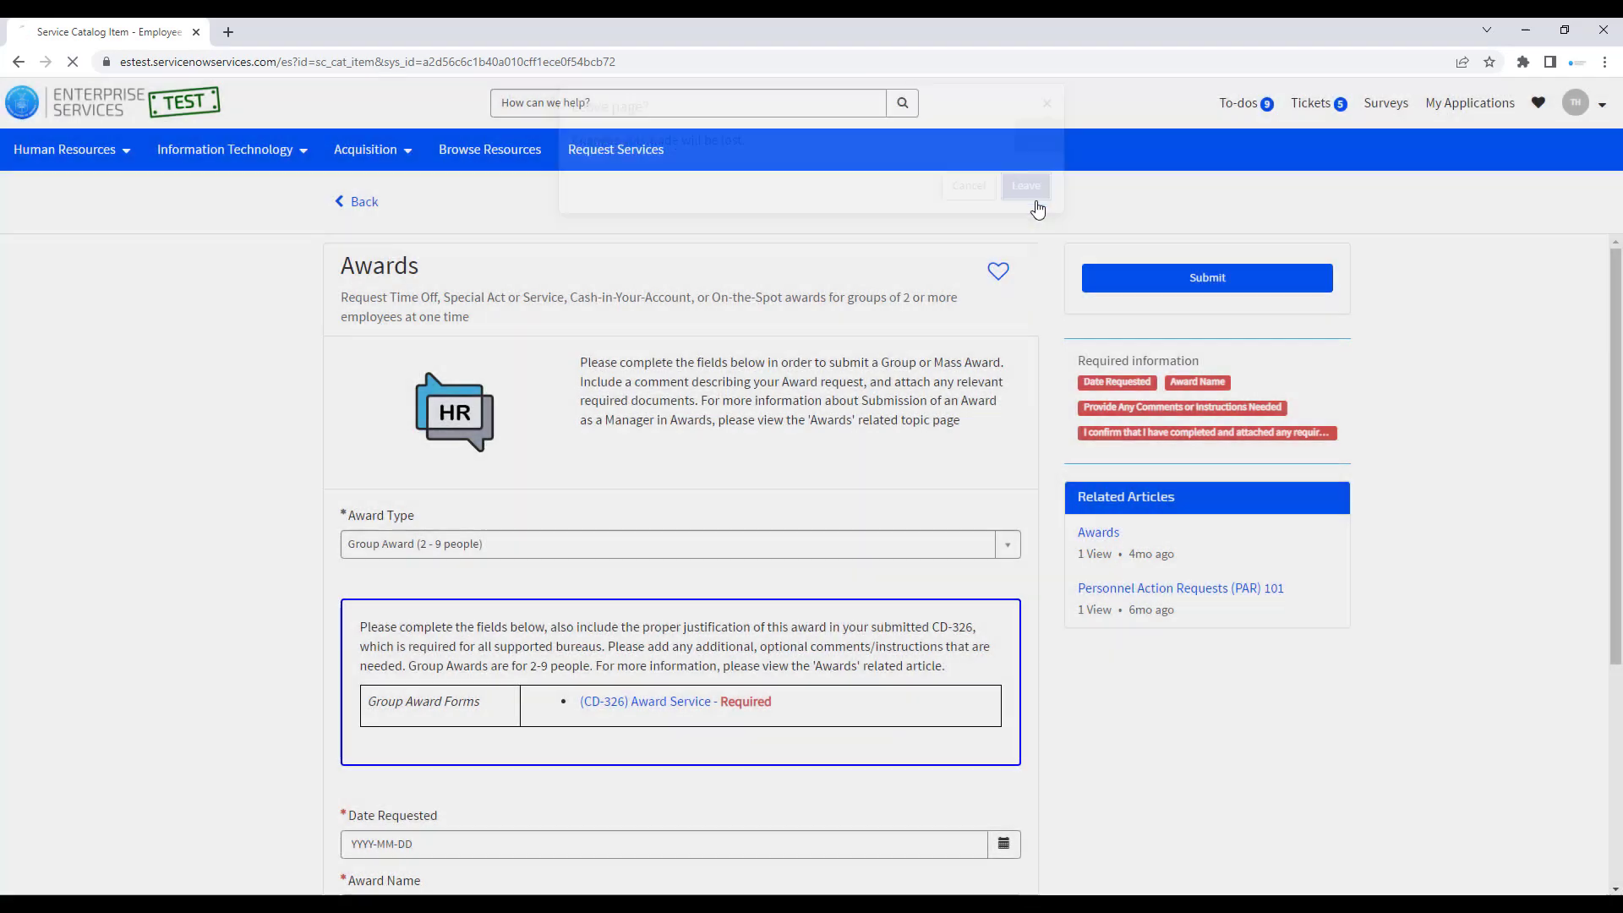
scroll(1047, 271, "up", 10)
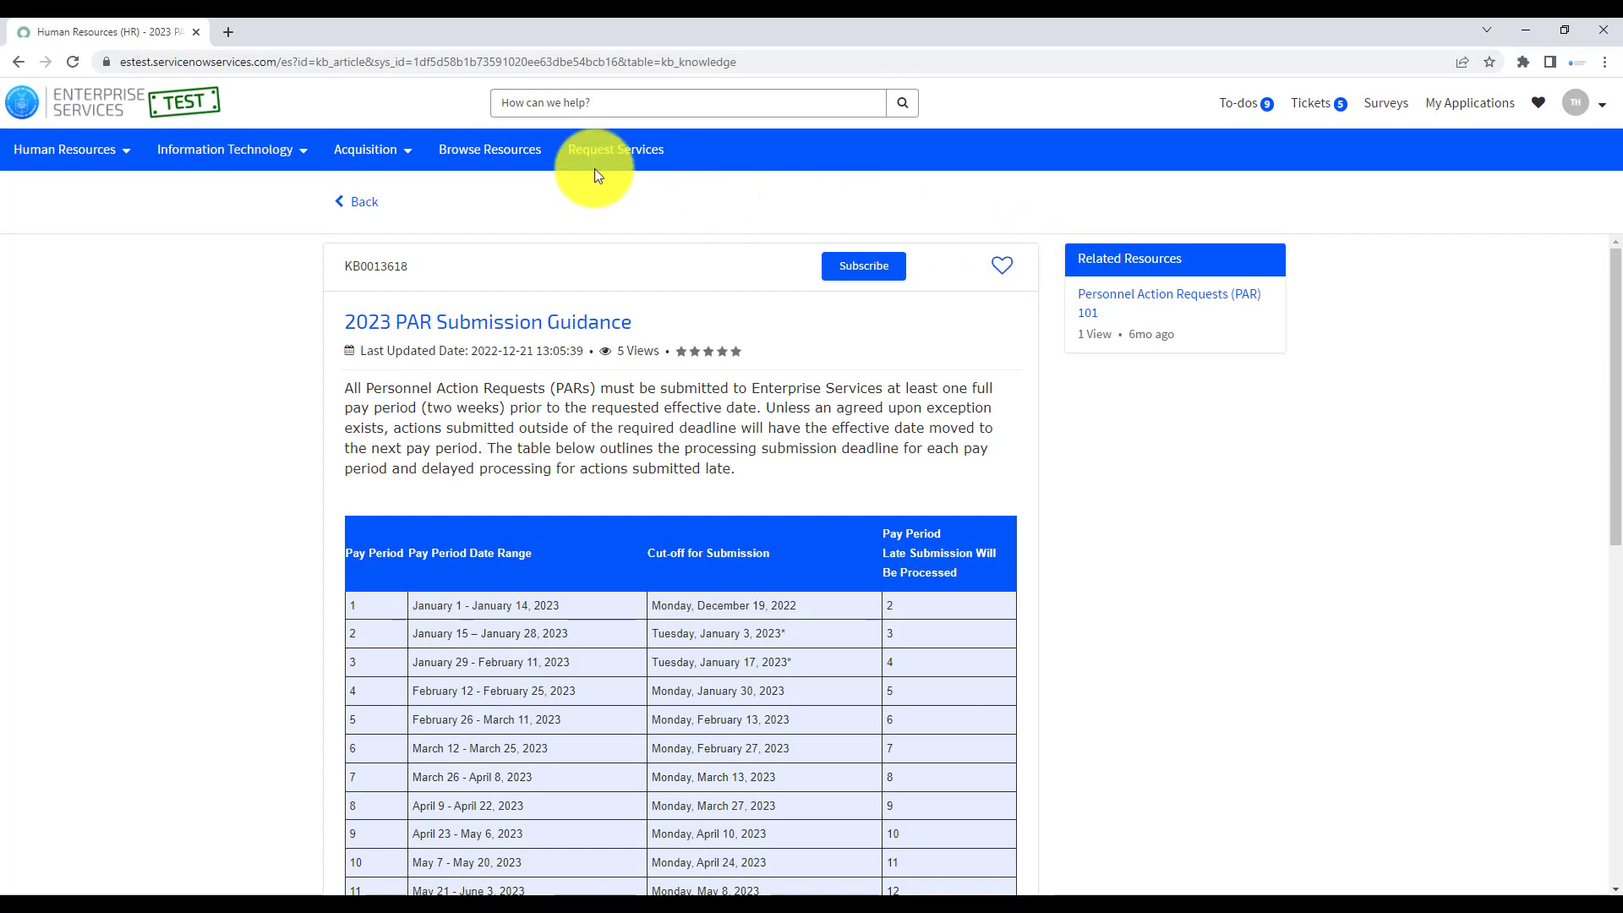
Return to the Awards request and set the award type to Group Award (2 - 9 people)
left_click(18, 58)
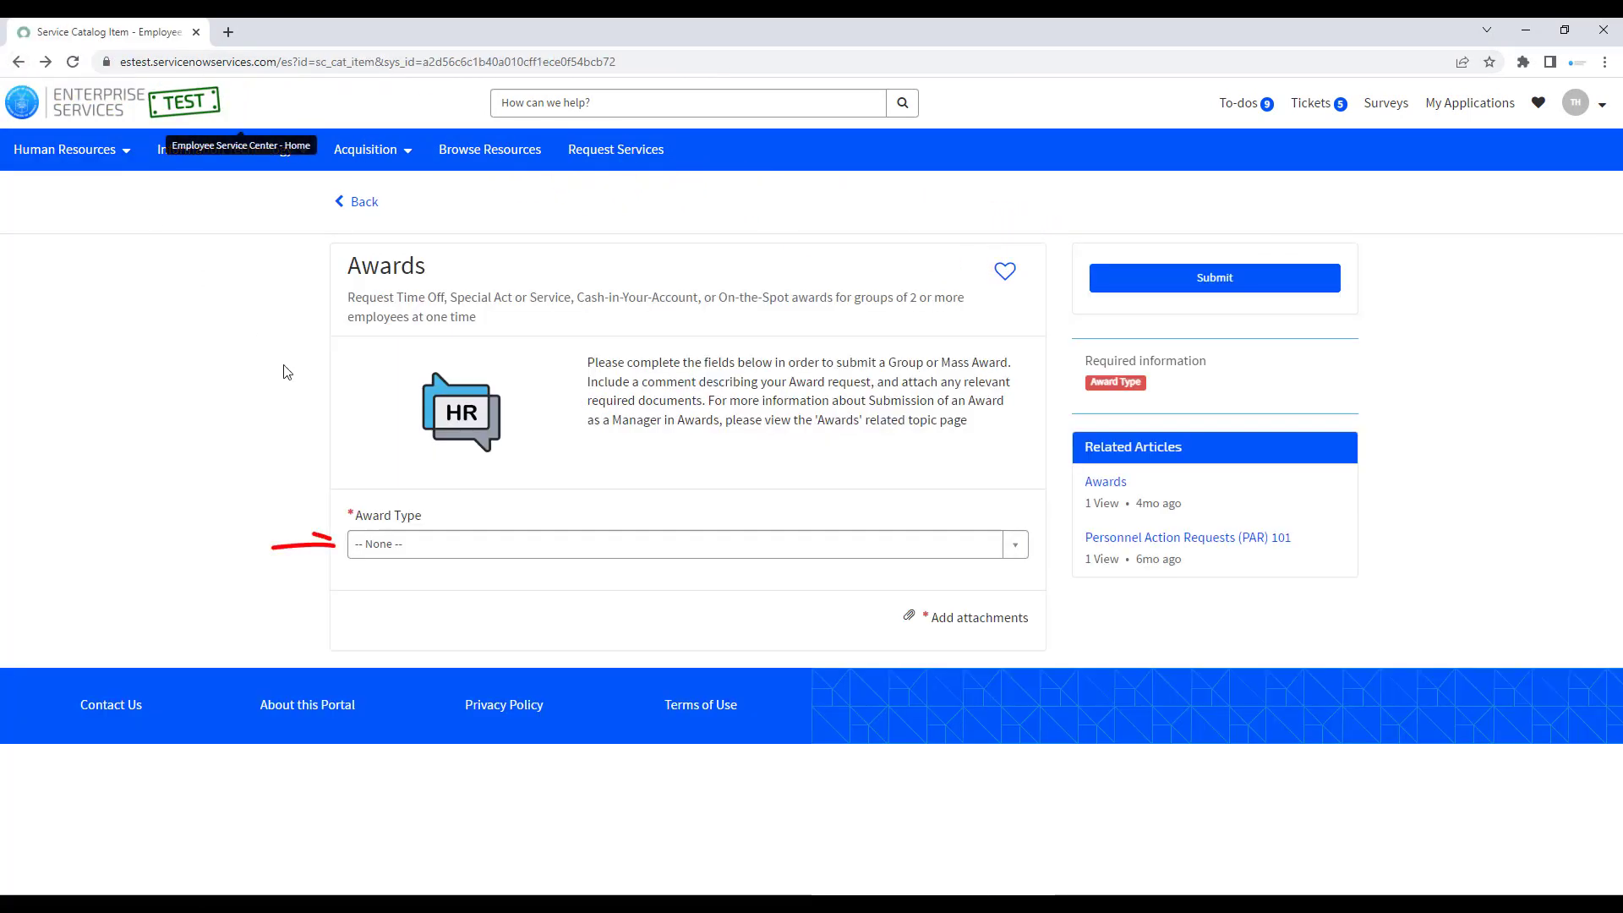
left_click(487, 544)
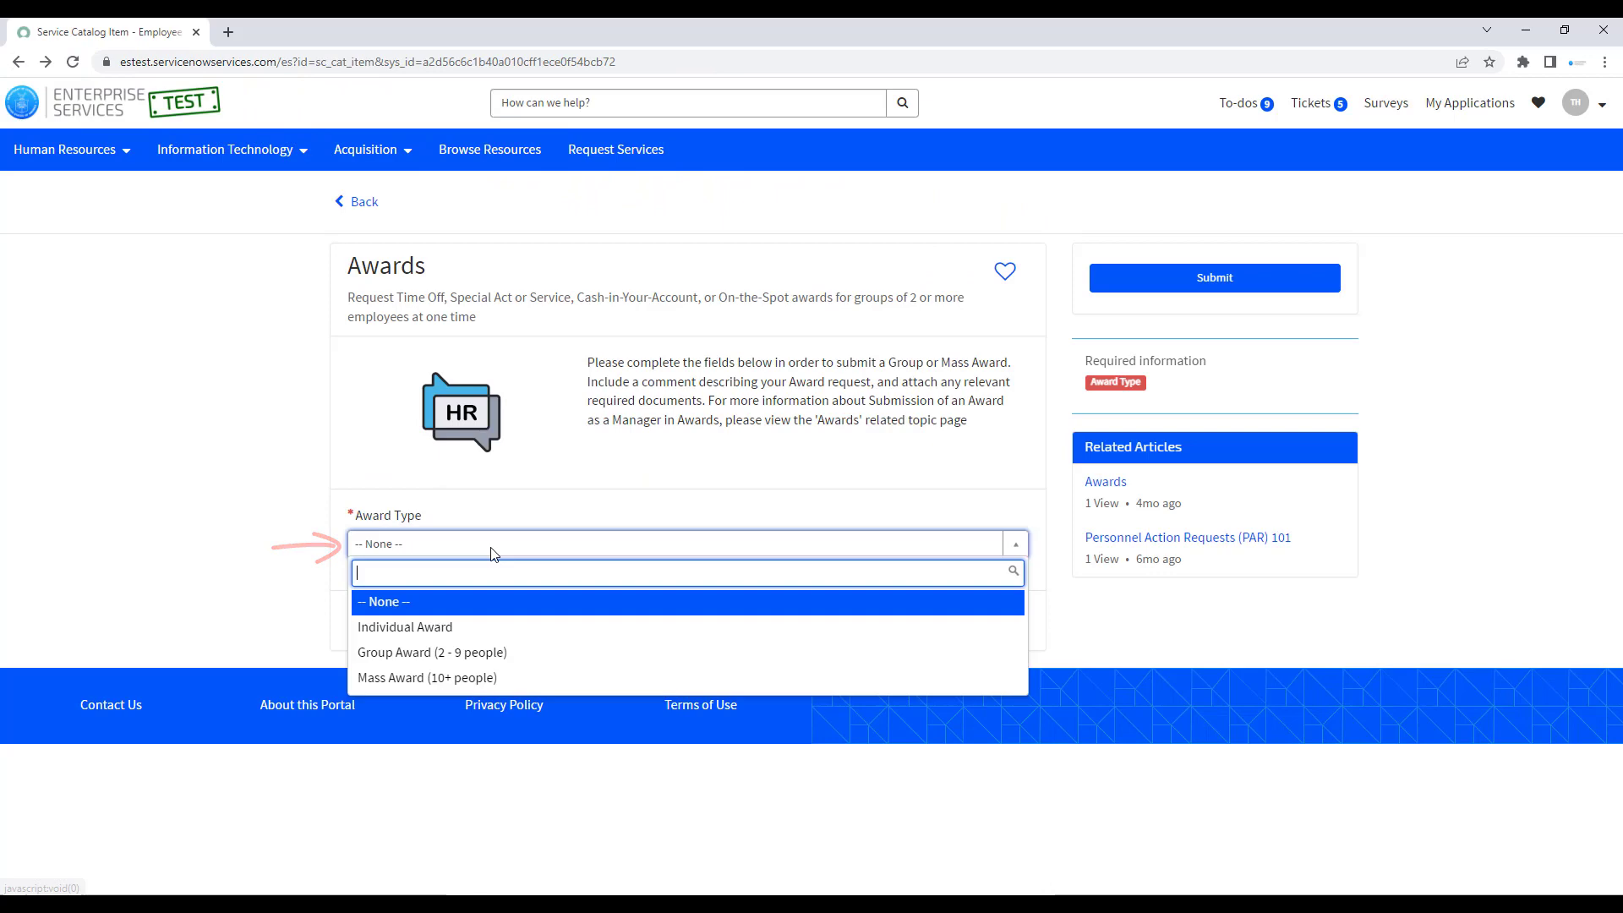
left_click(490, 653)
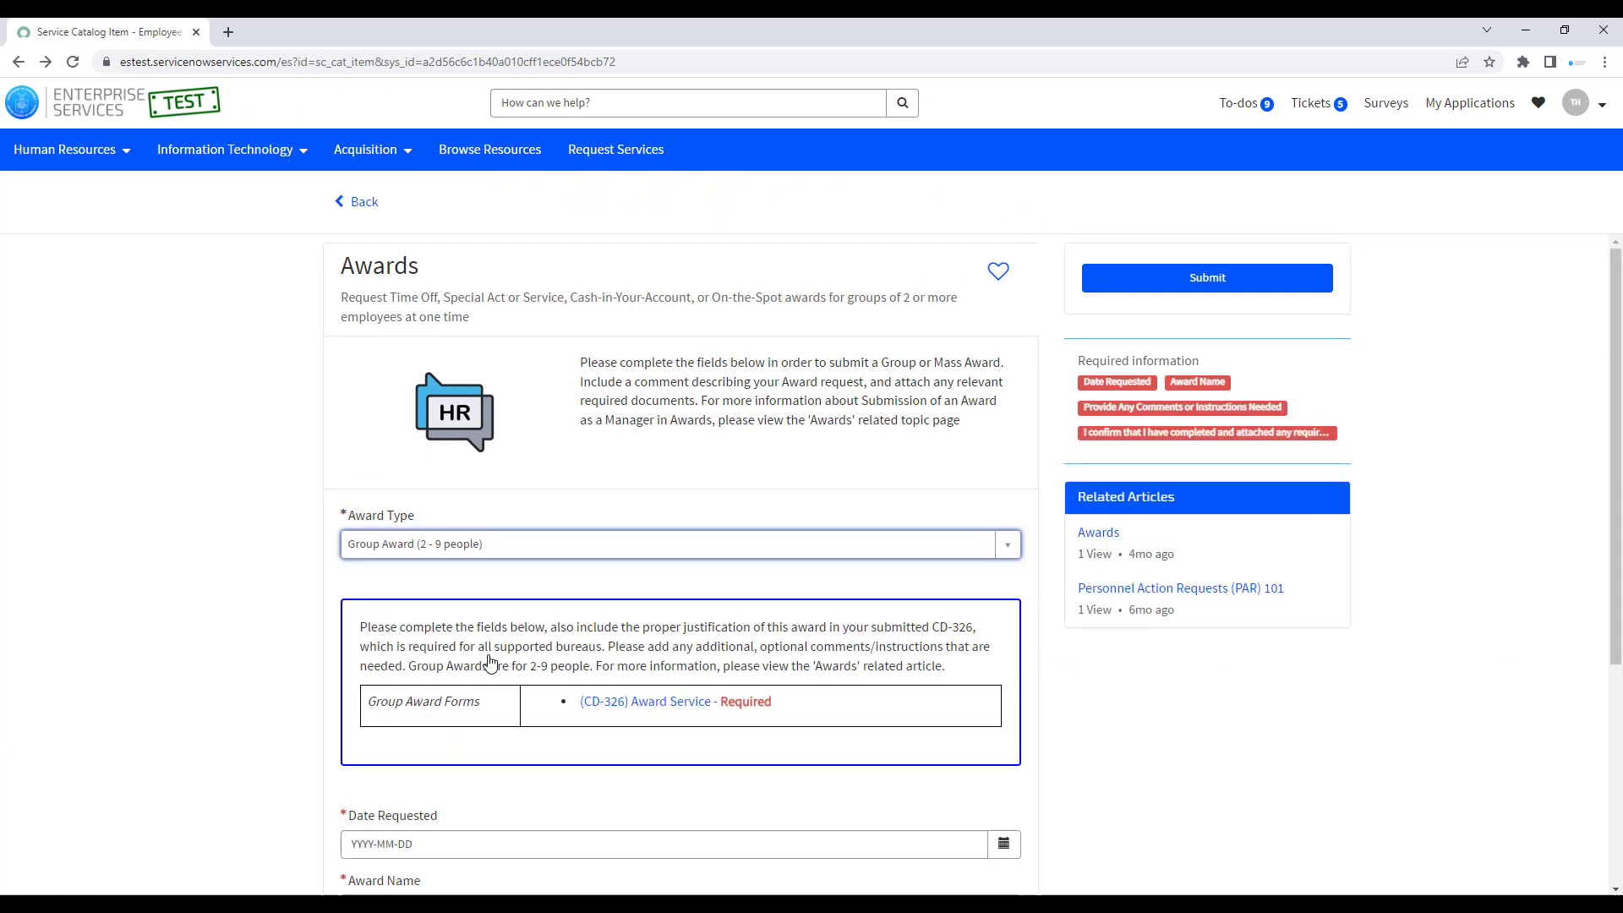
Set the Date Requested of the award to 2023-03-27
scroll(490, 662, "down", 3)
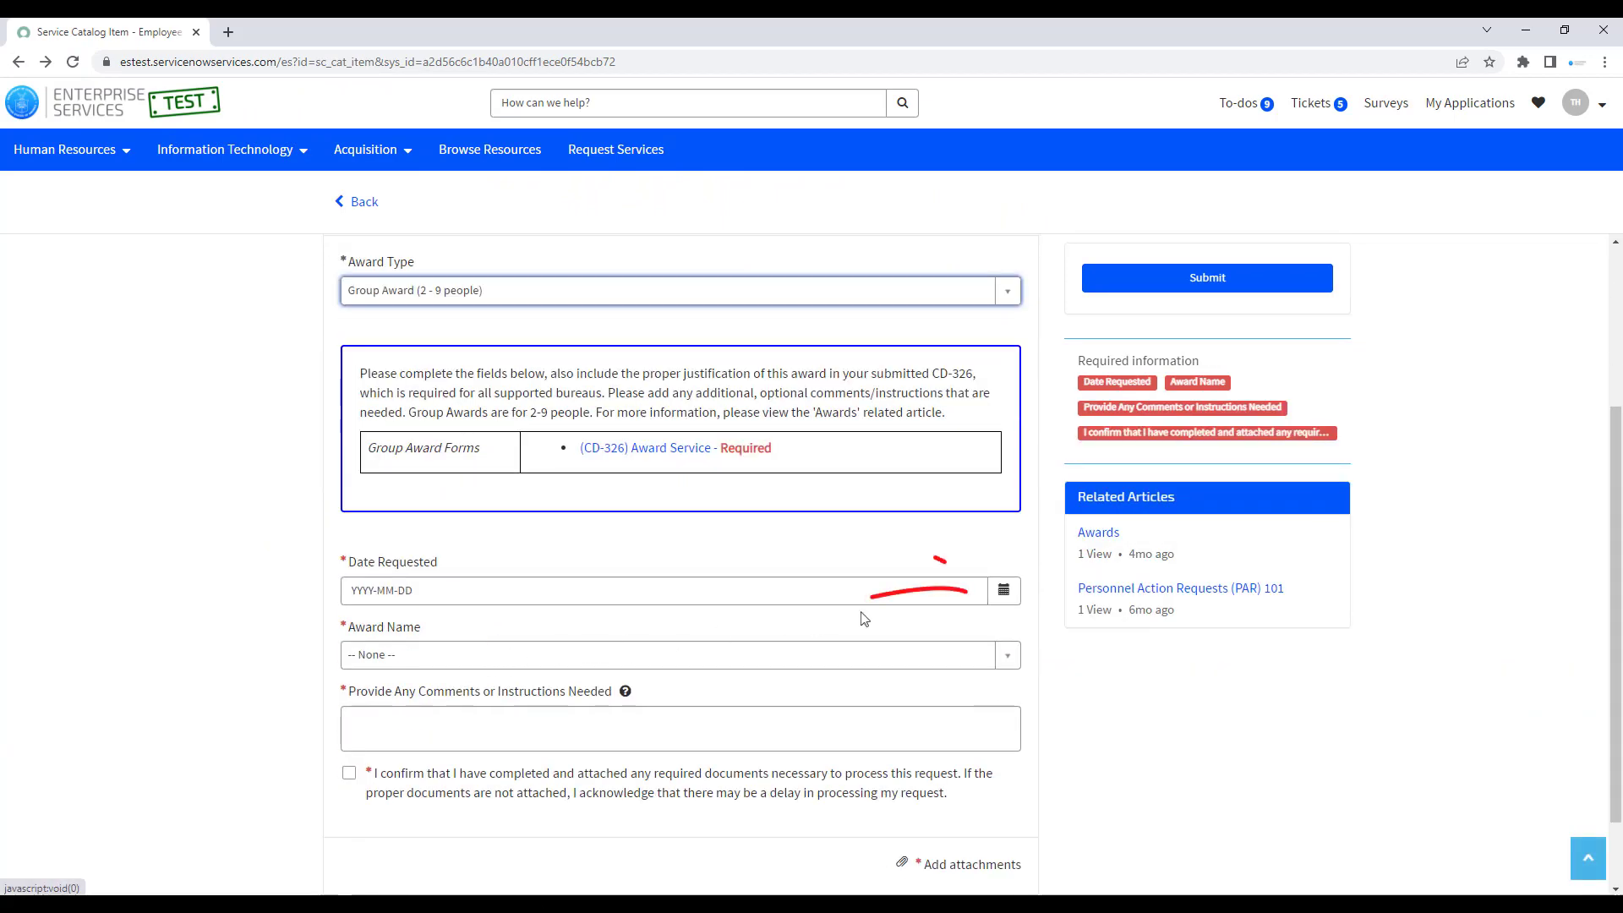
left_click(1003, 590)
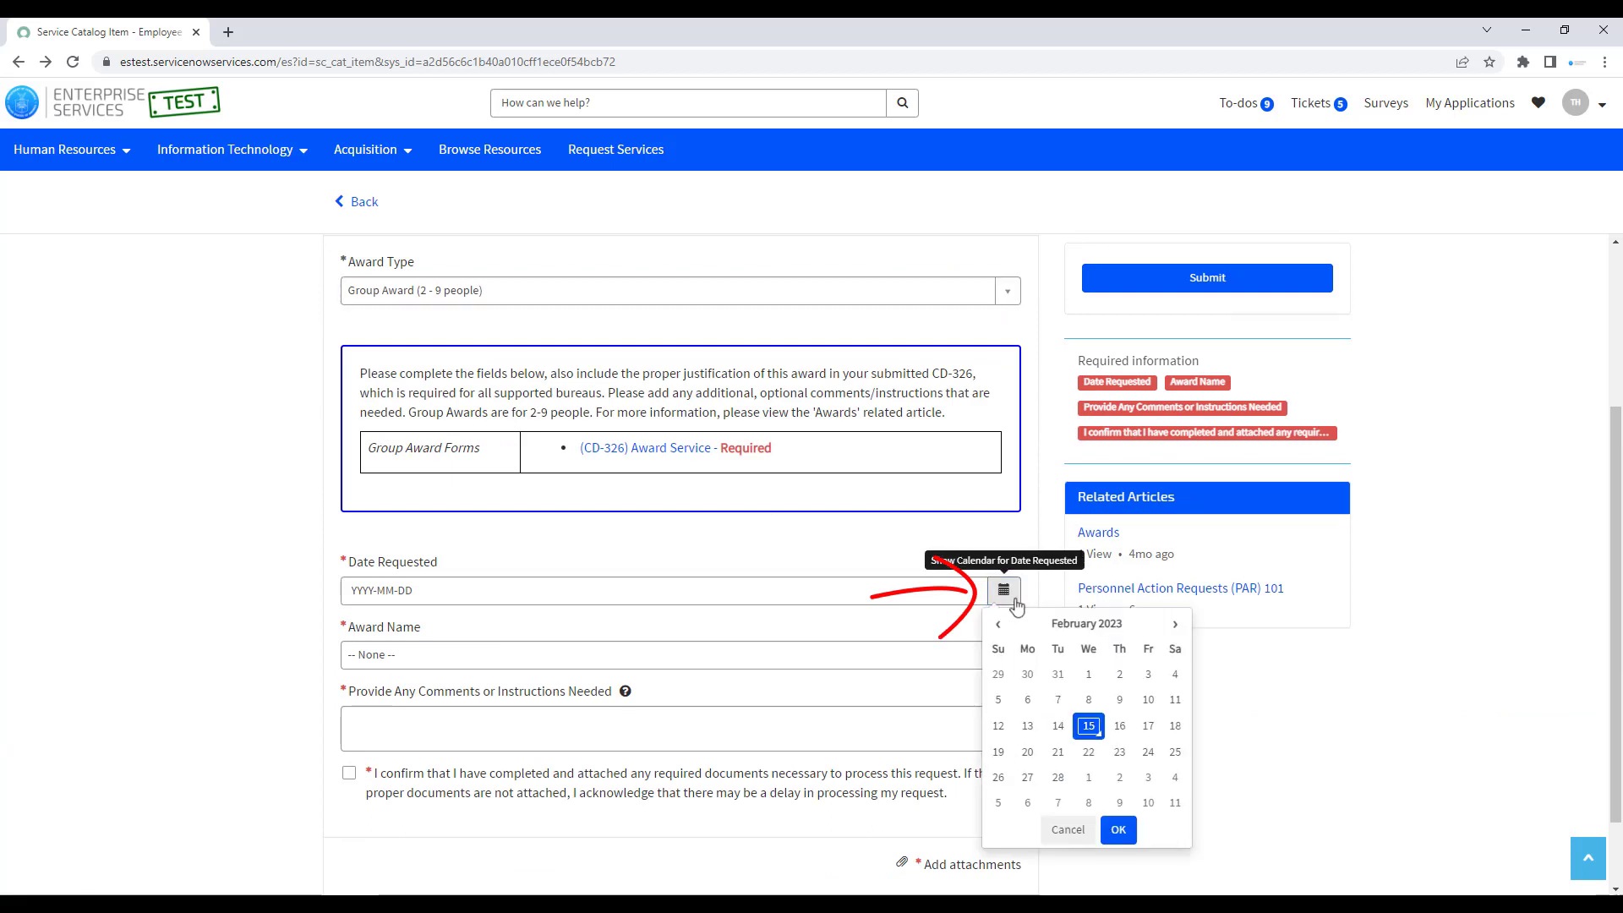
left_click(1172, 626)
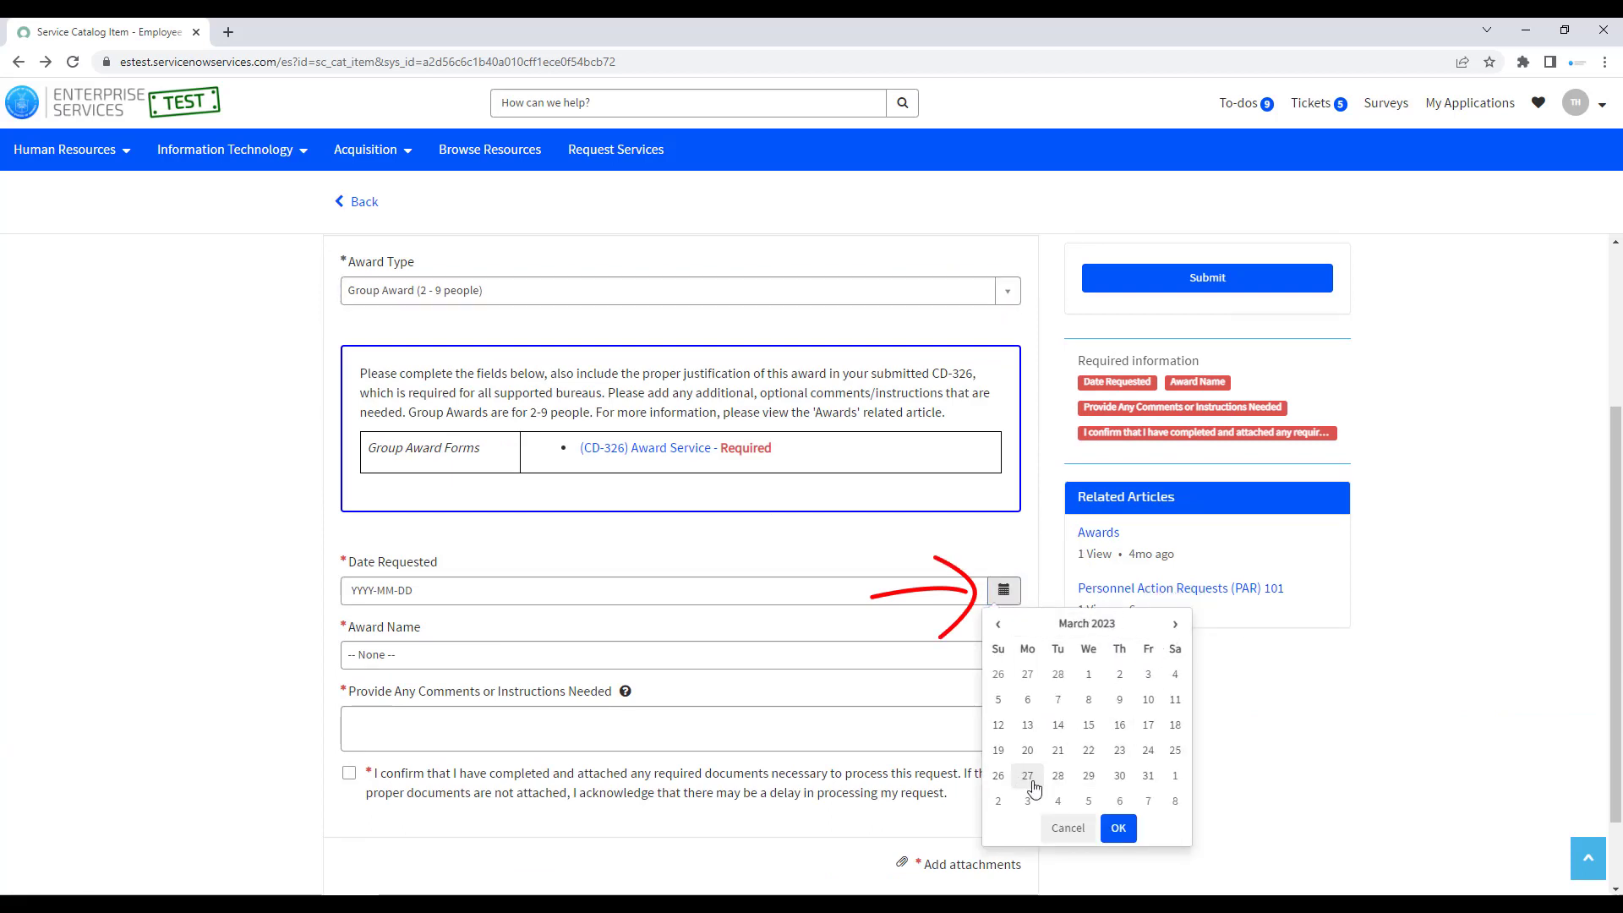
left_click(1028, 777)
left_click(1119, 830)
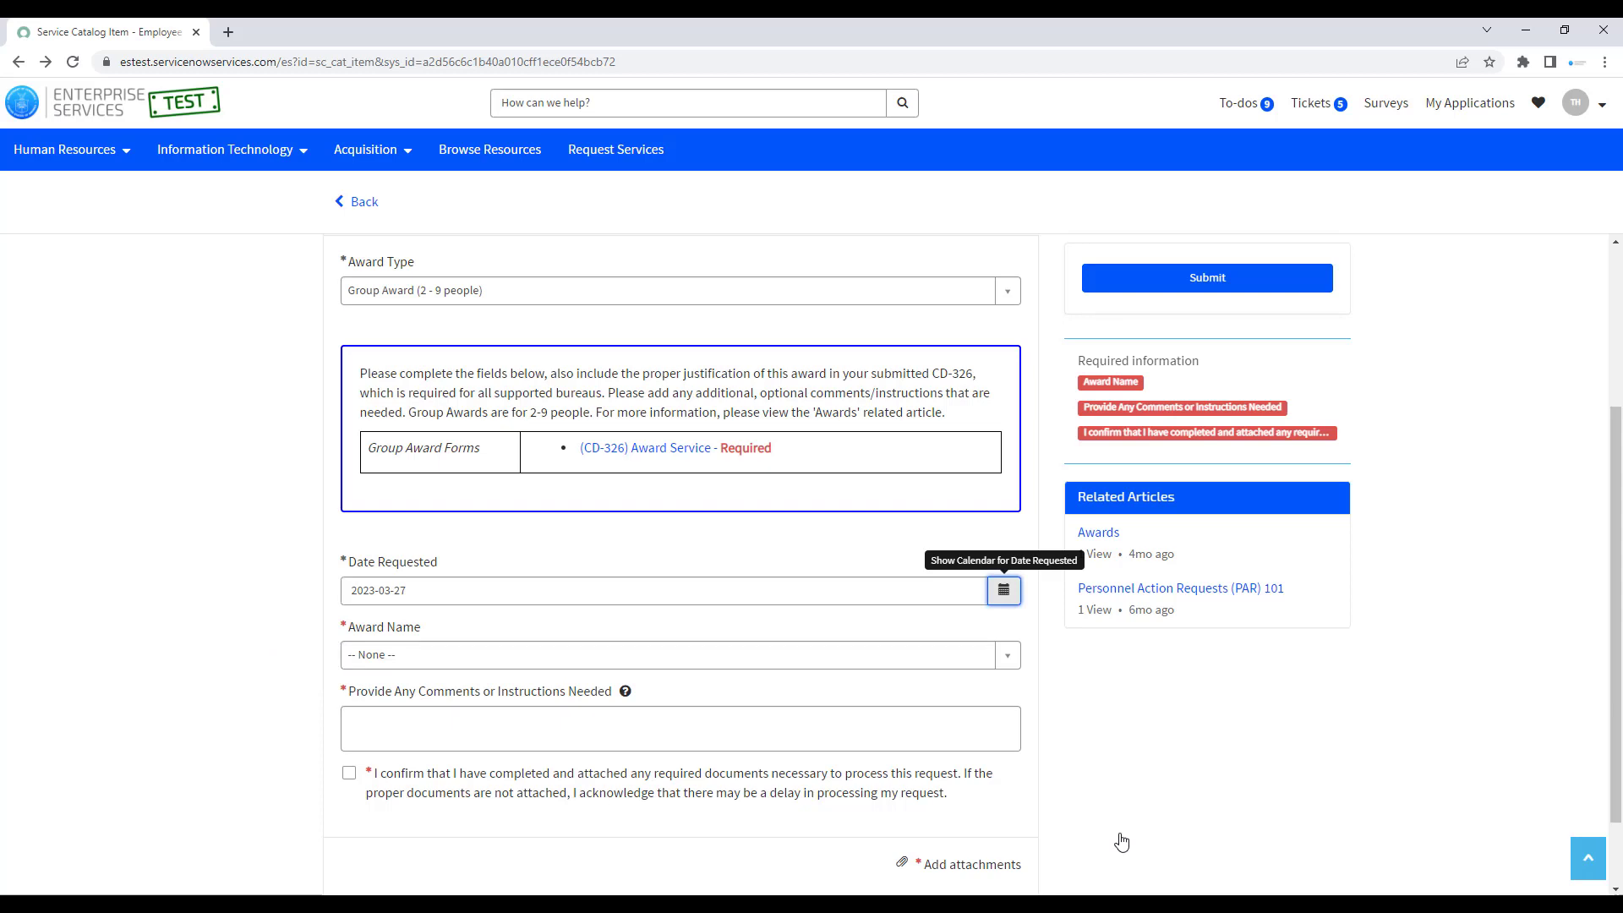
Set the award name to Special Act (Group) and enter "N/A" as the comments or instructions
left_click(1011, 662)
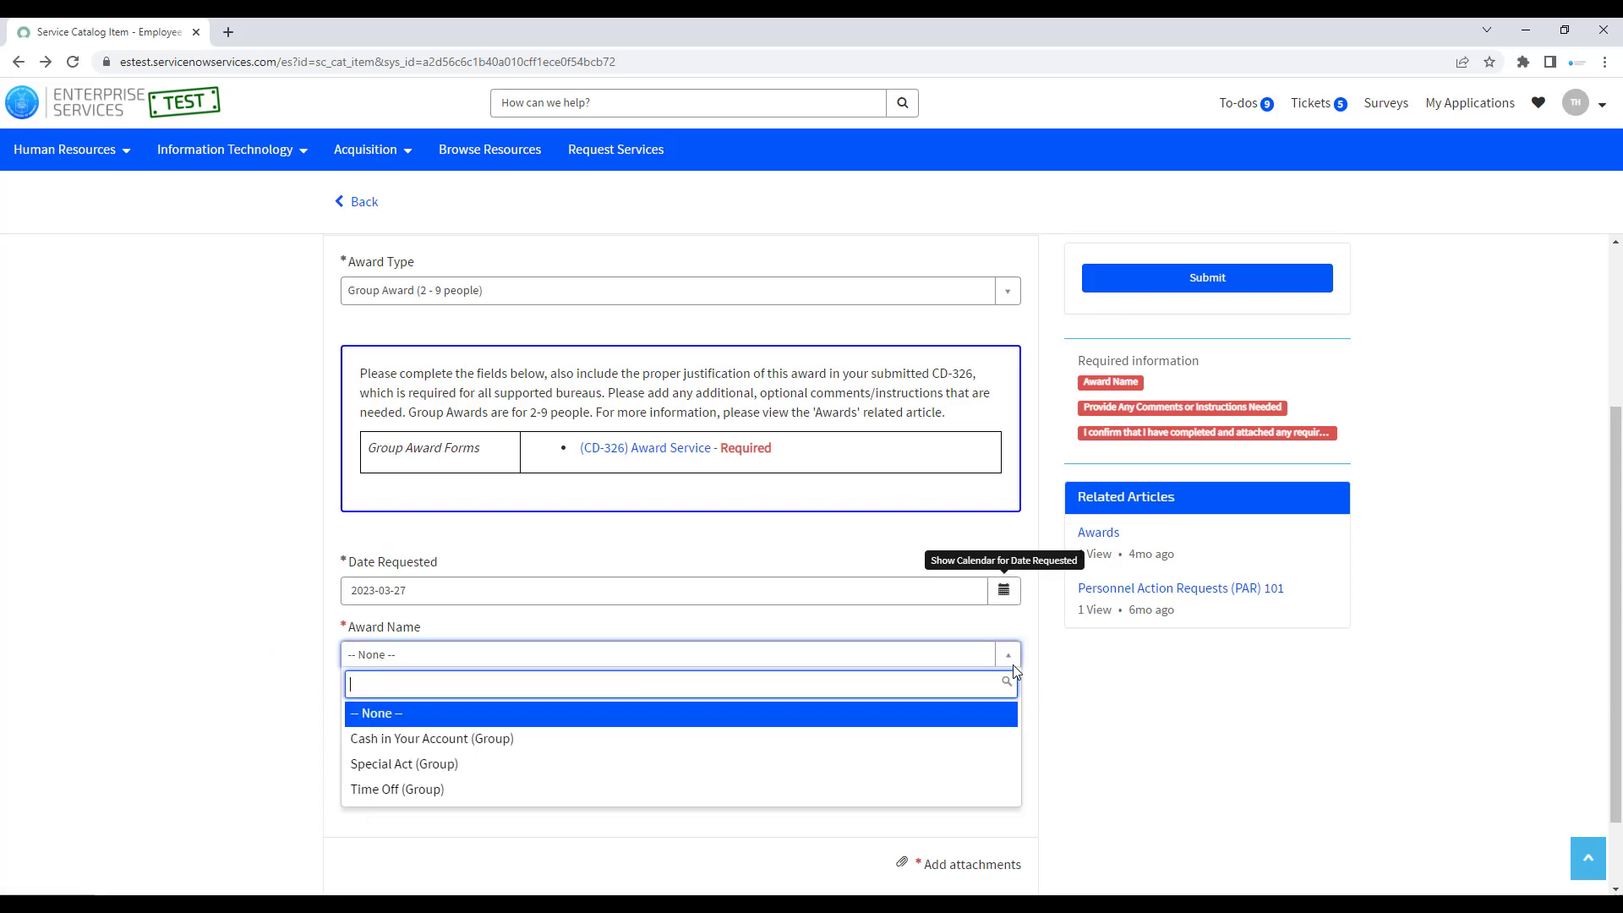
left_click(933, 765)
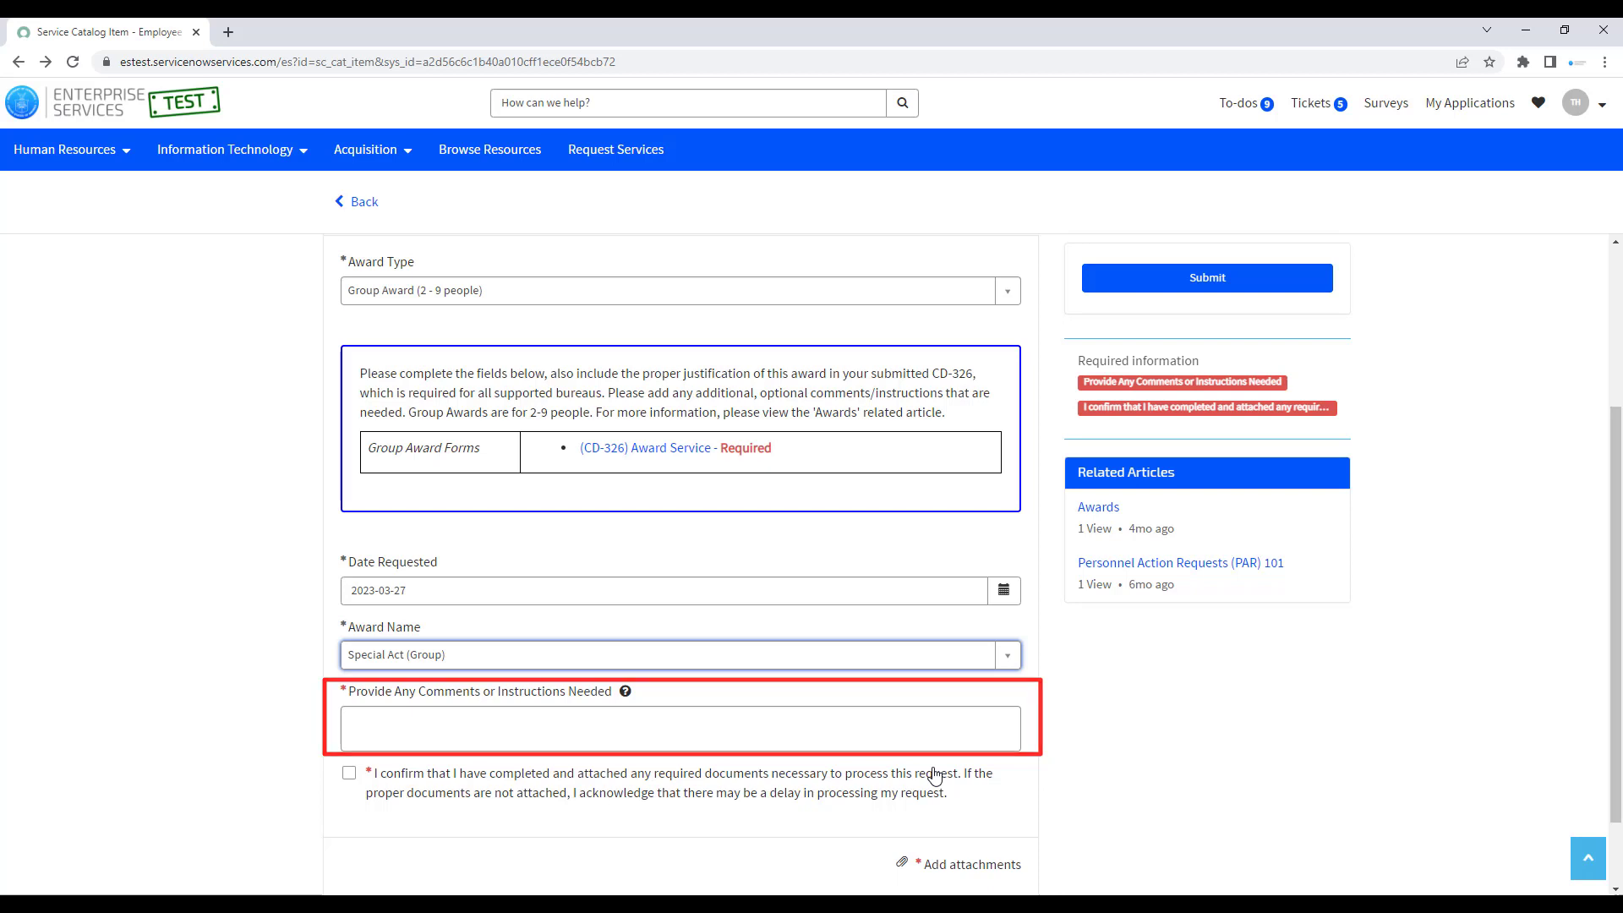
left_click(803, 732)
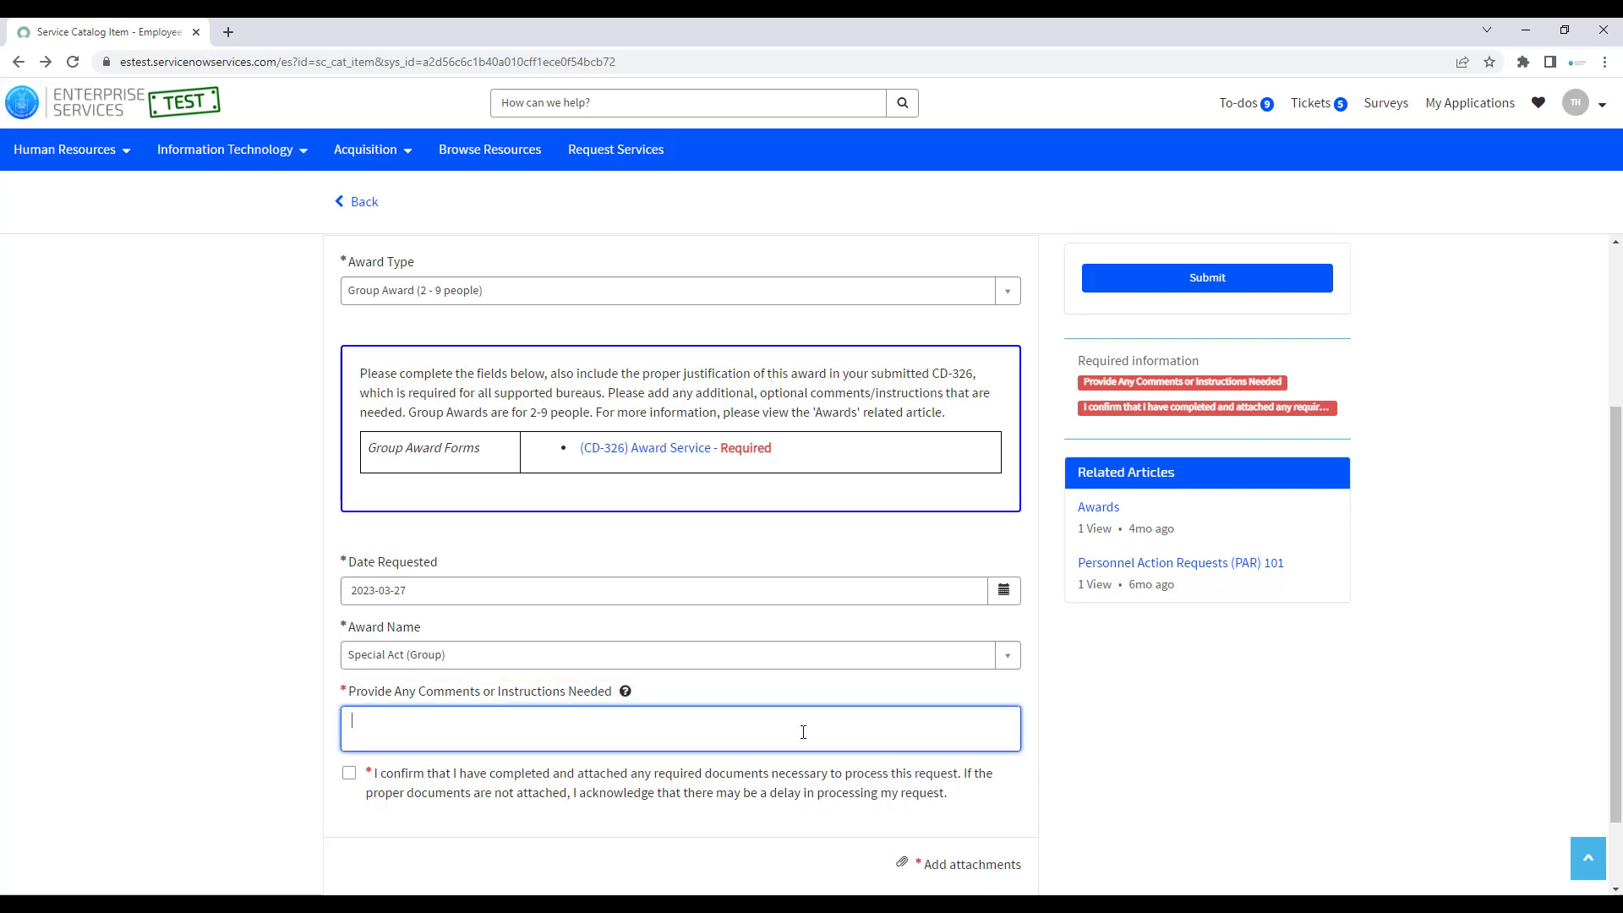
type("N/A")
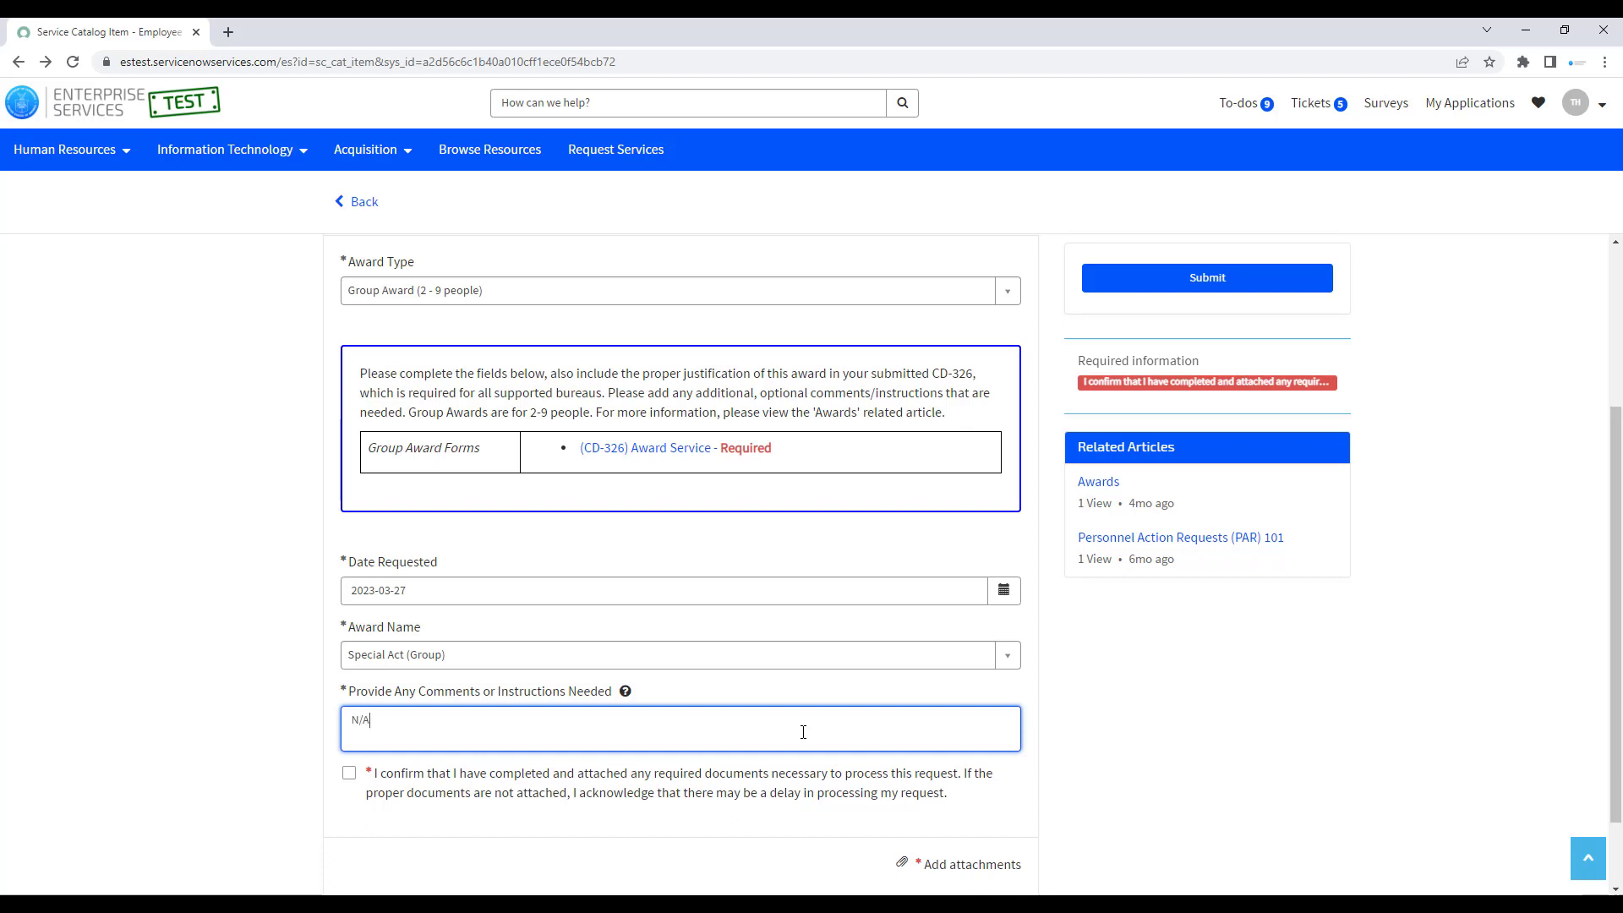
left_click(1091, 732)
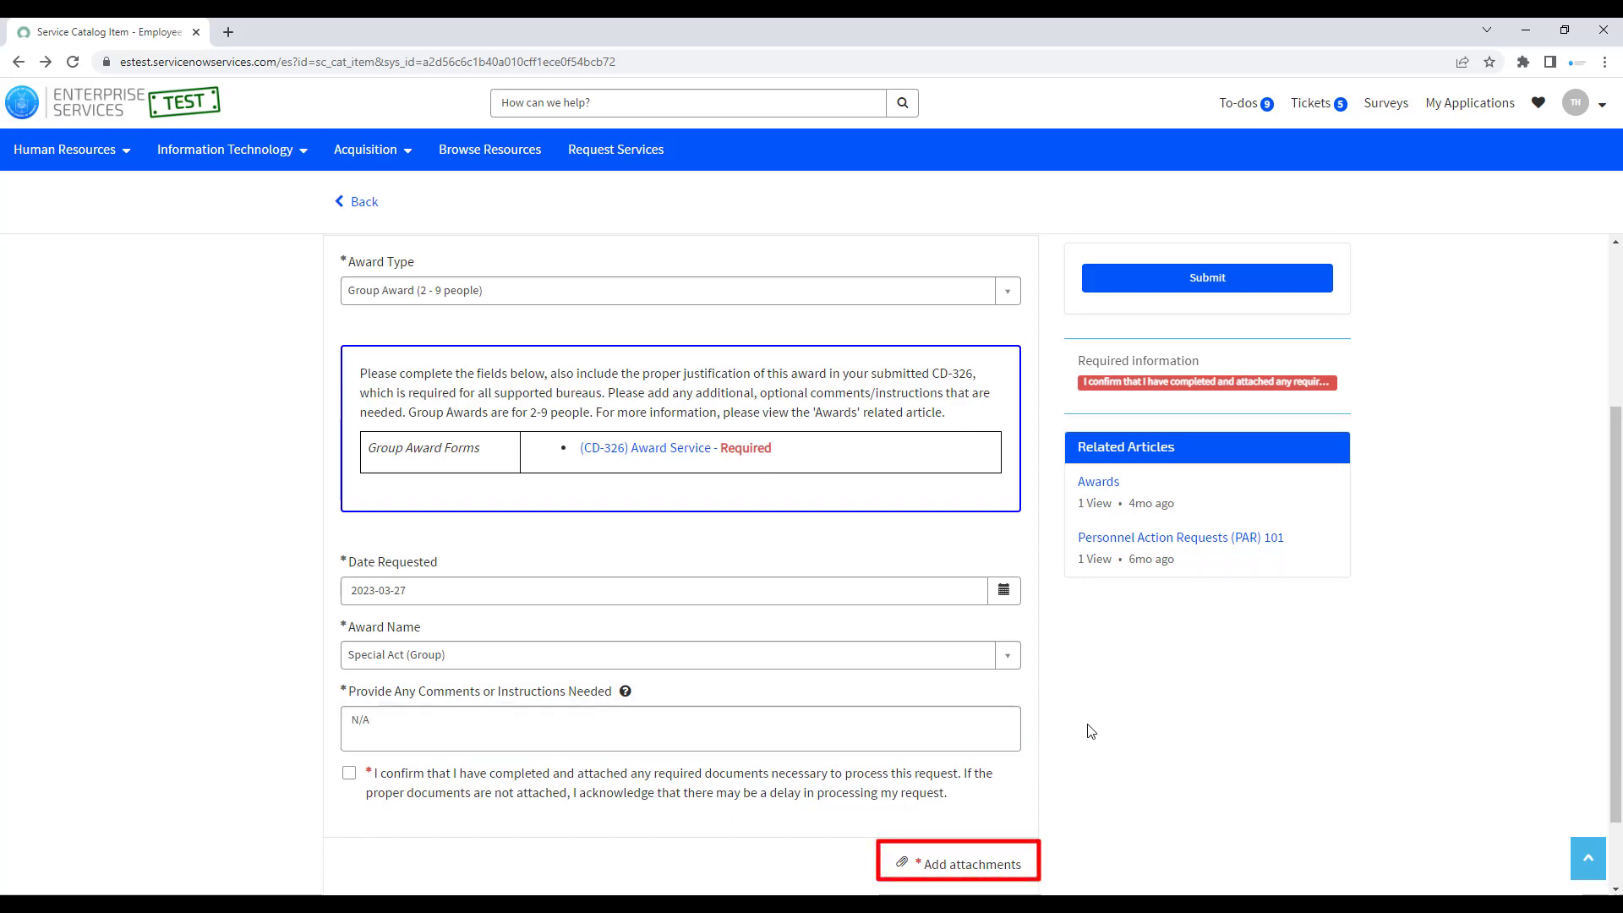
Attach the CD_326_Complete file from the Downloads folder to the award request
left_click(1004, 863)
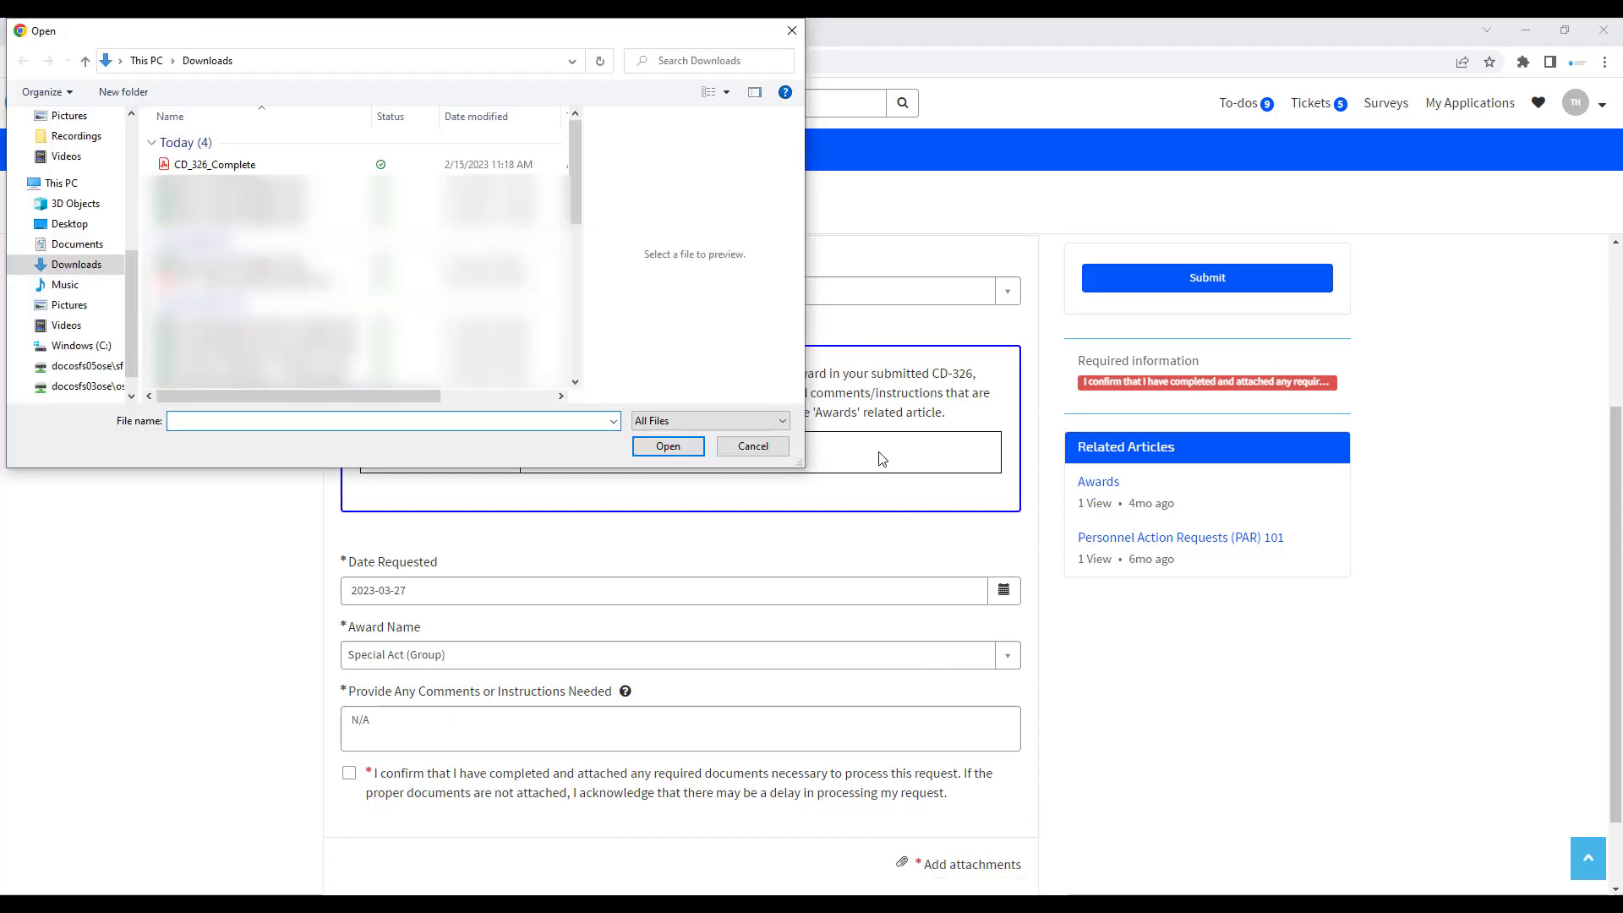
left_click(501, 163)
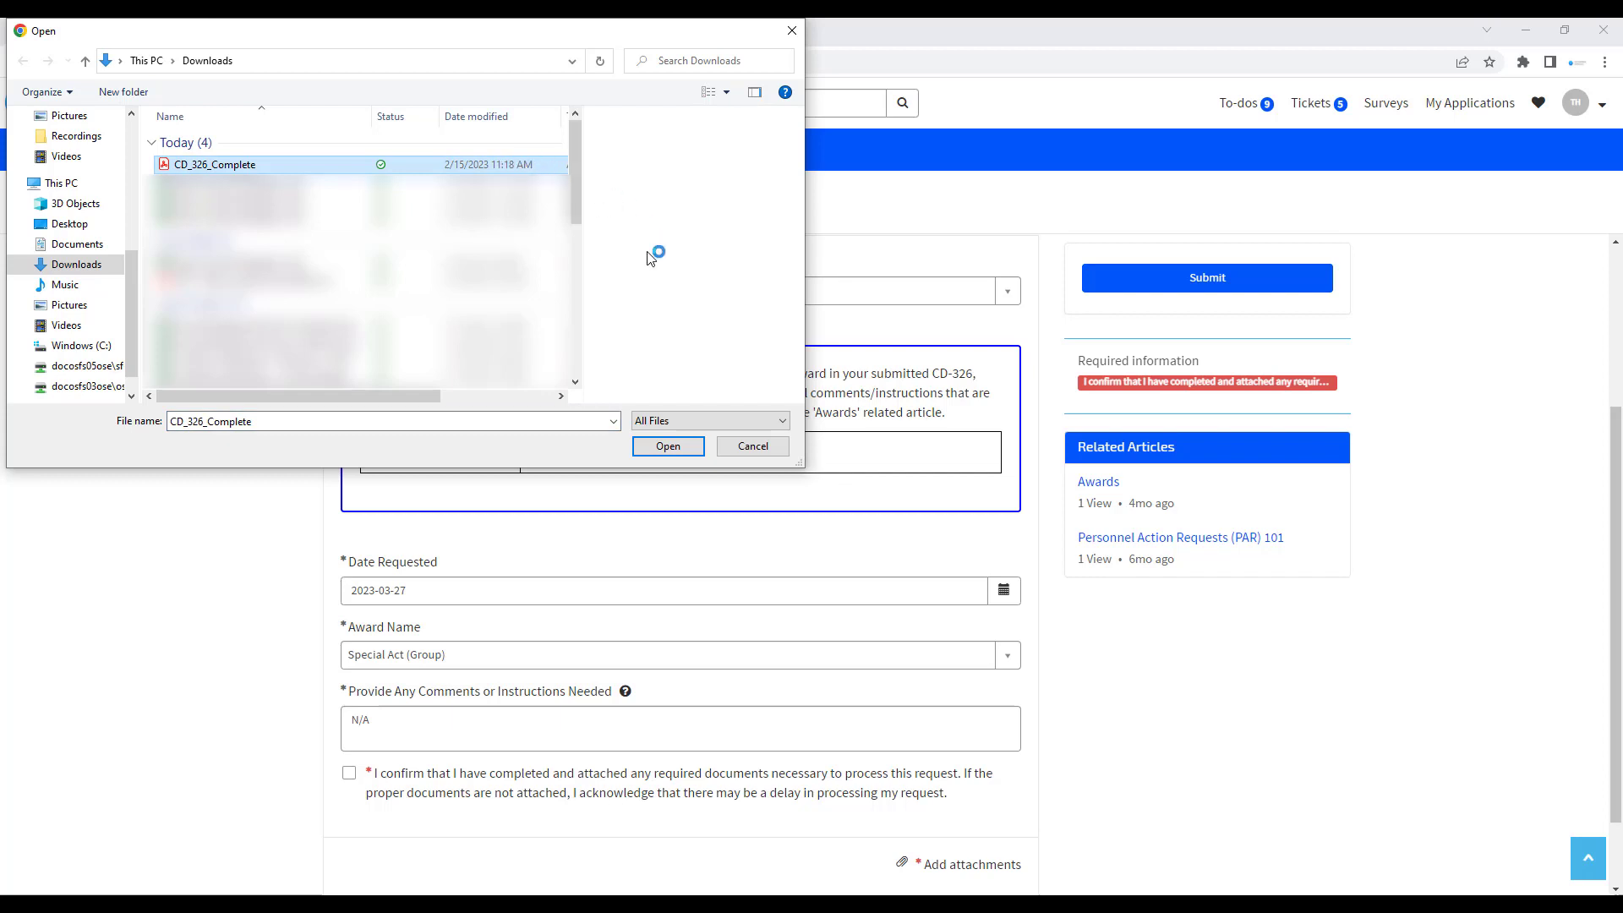
left_click(672, 448)
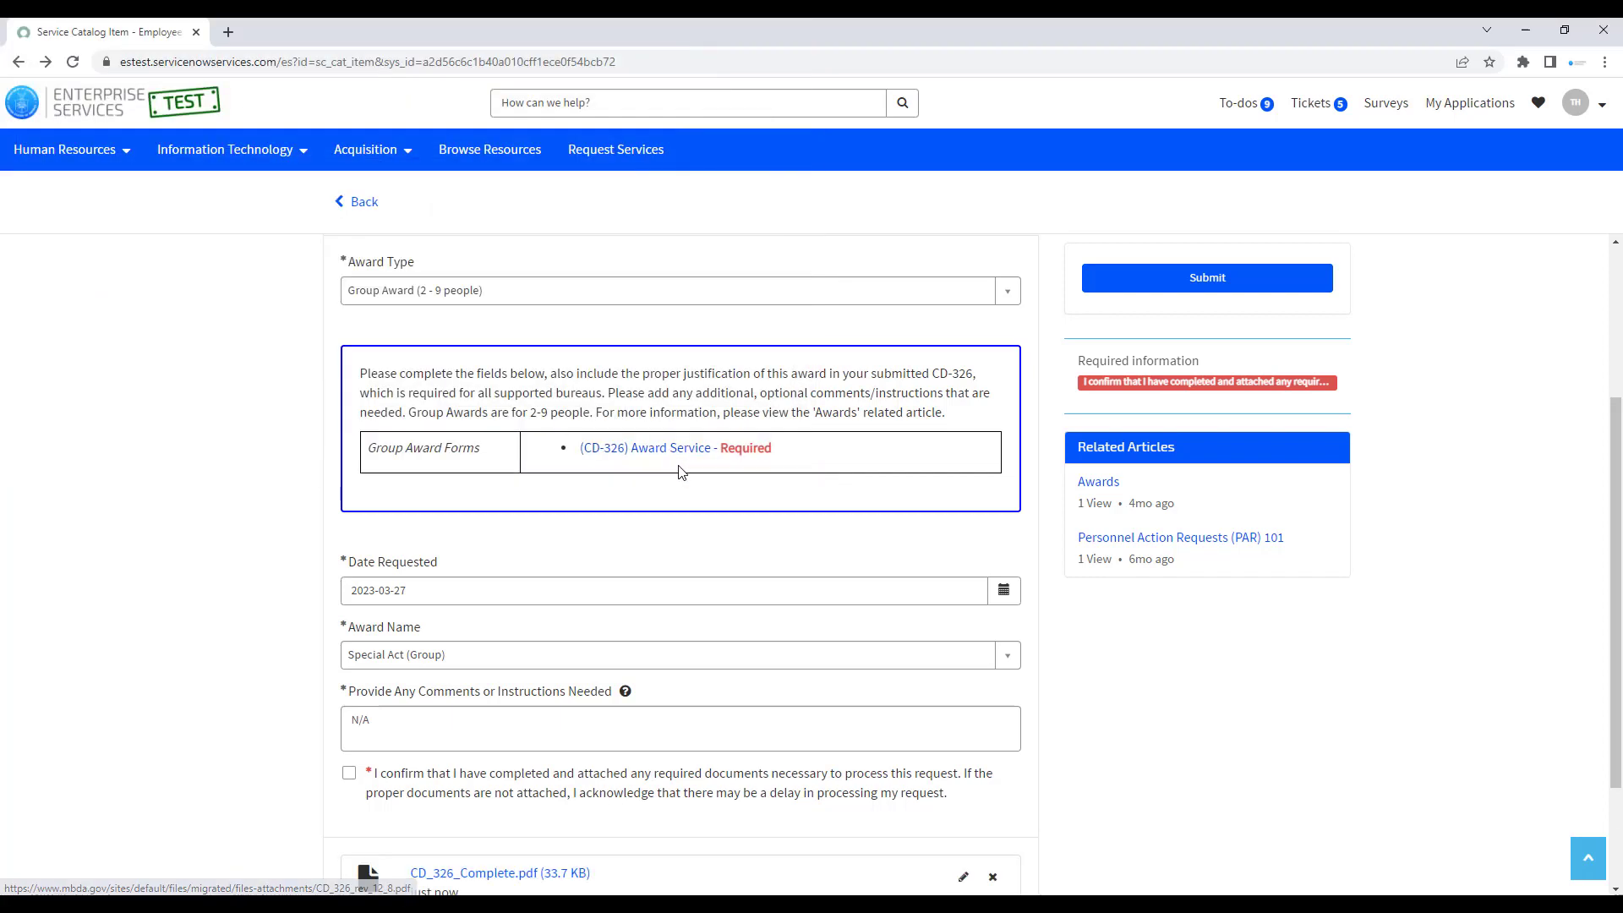
Confirm that all required documents are completed and attached, and submit the group award request
scroll(683, 469, "down", 2)
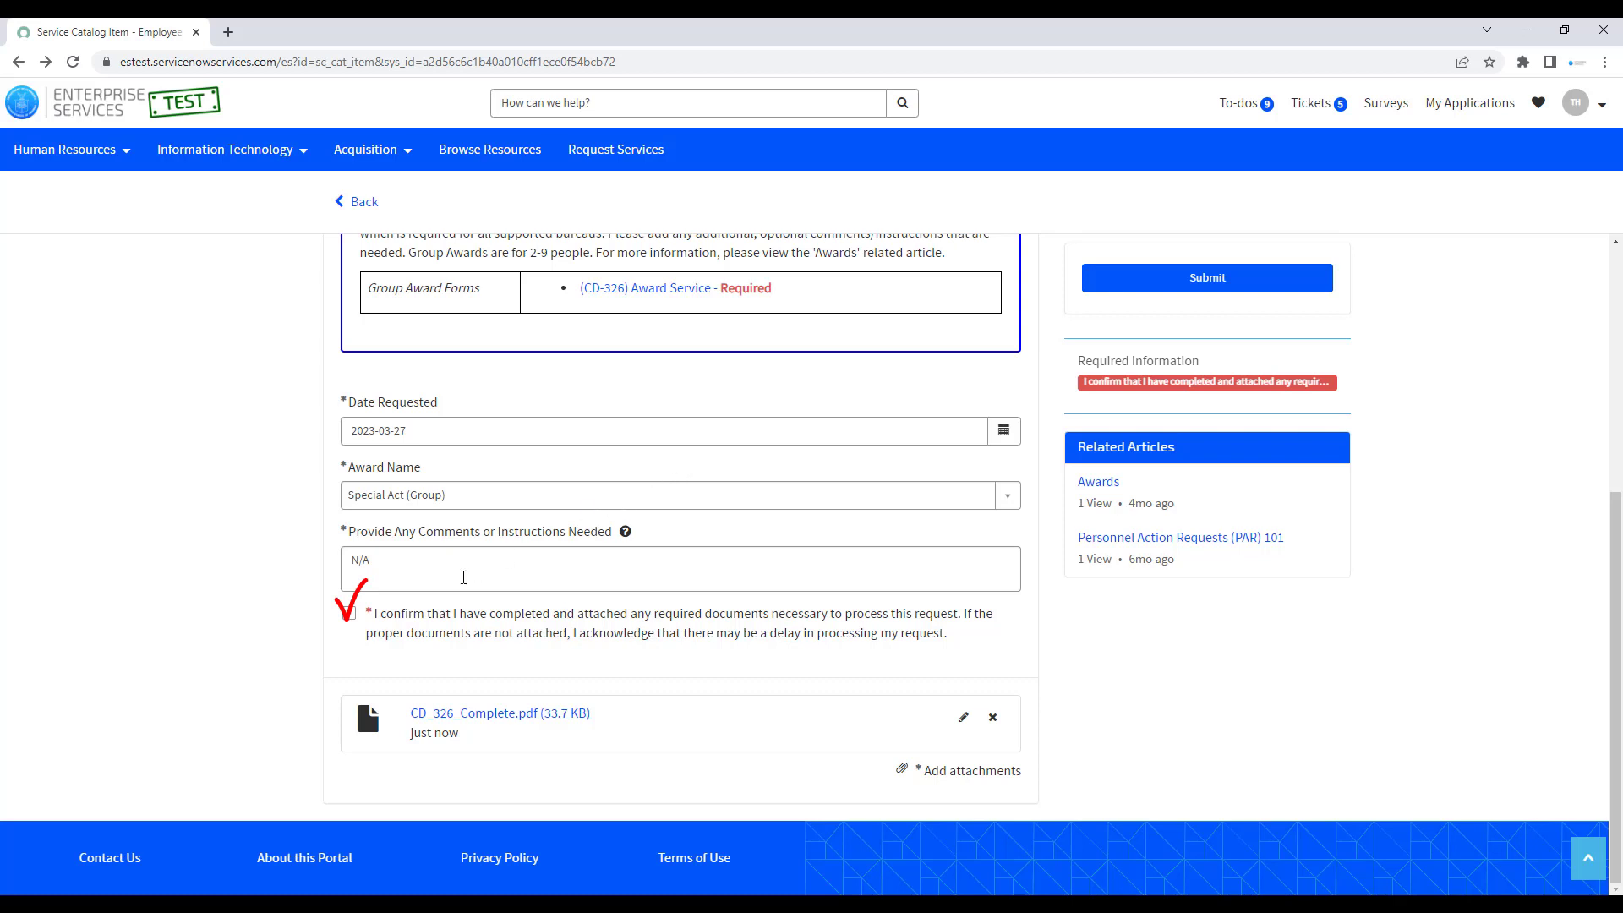
left_click(349, 614)
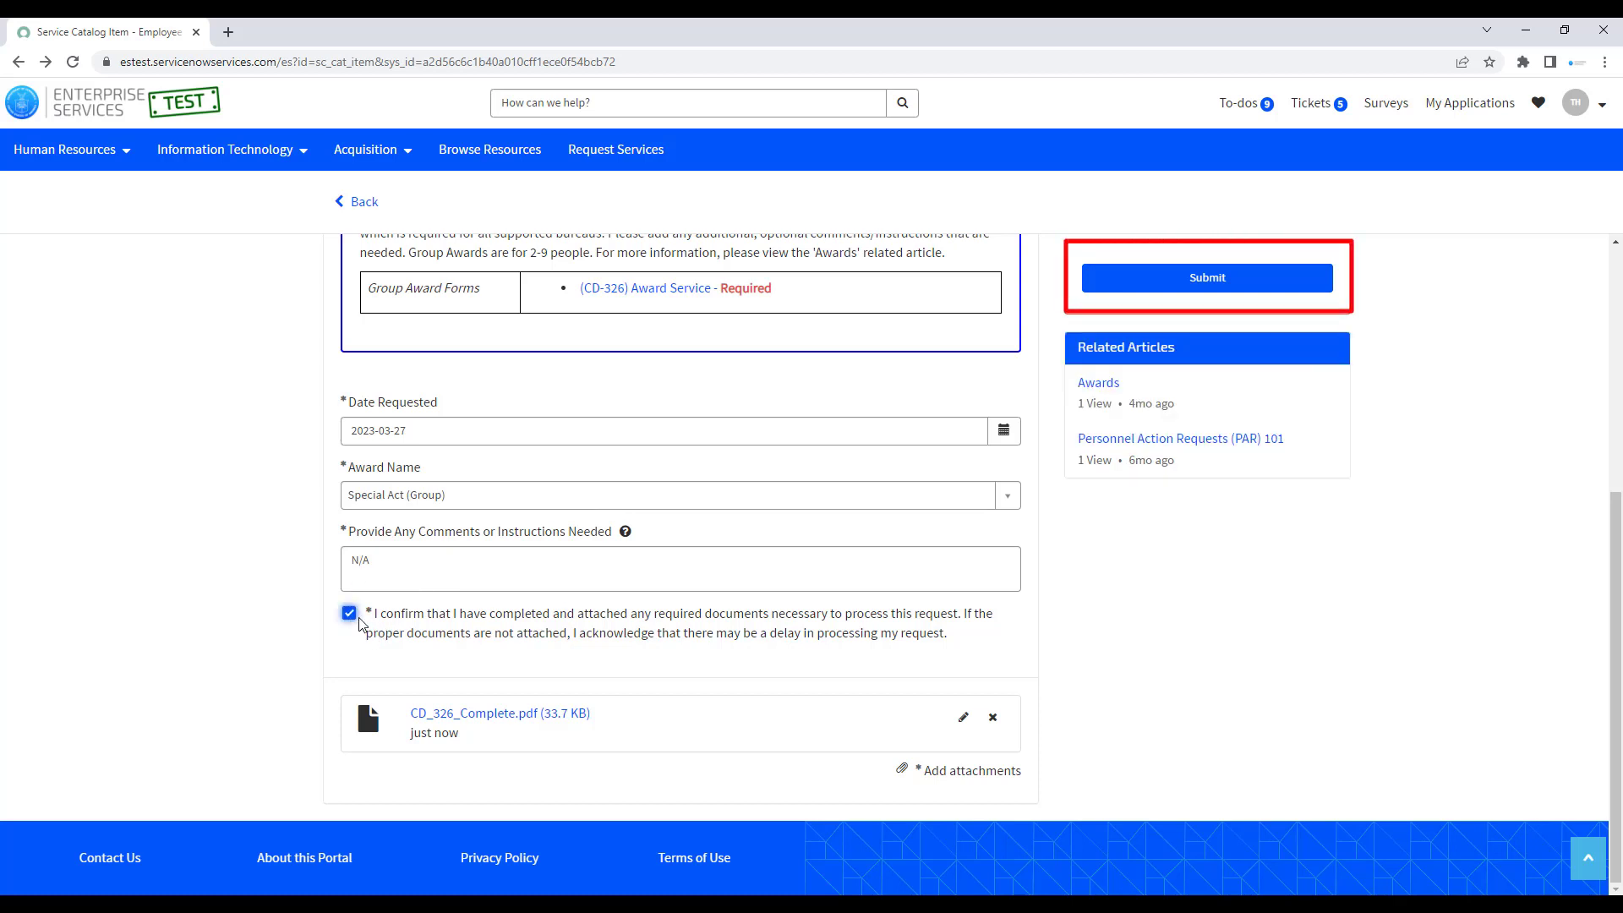
left_click(1140, 279)
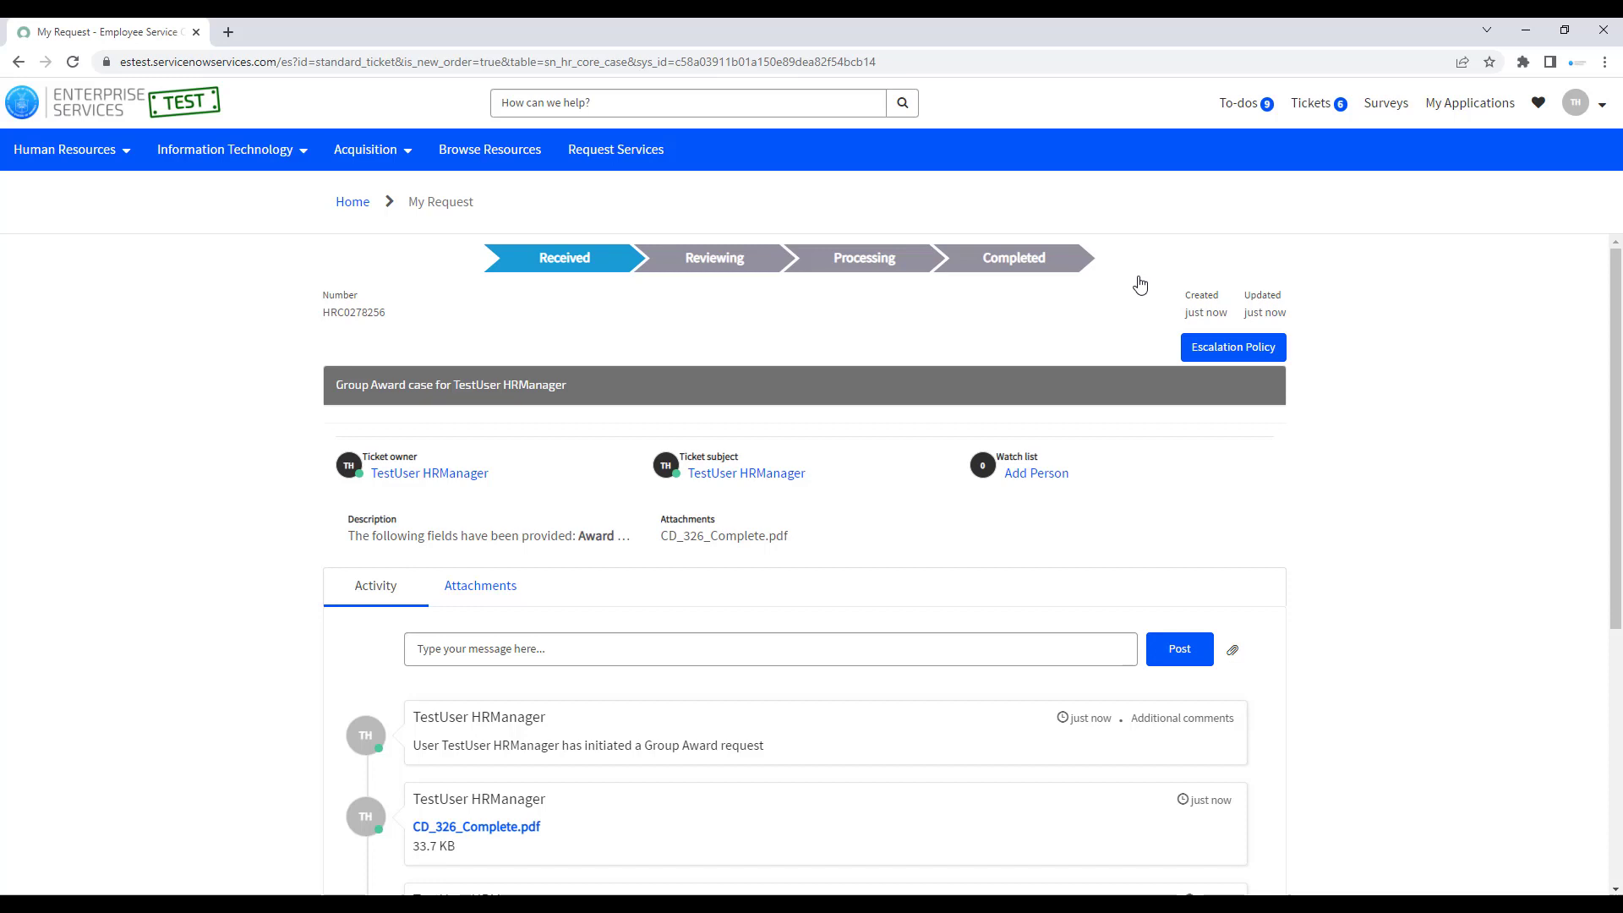
Open the Awards request from the Human Resources Personnel Action Requests (PARs) topic and set its award type to Mass Award (10+ people)
left_click(99, 150)
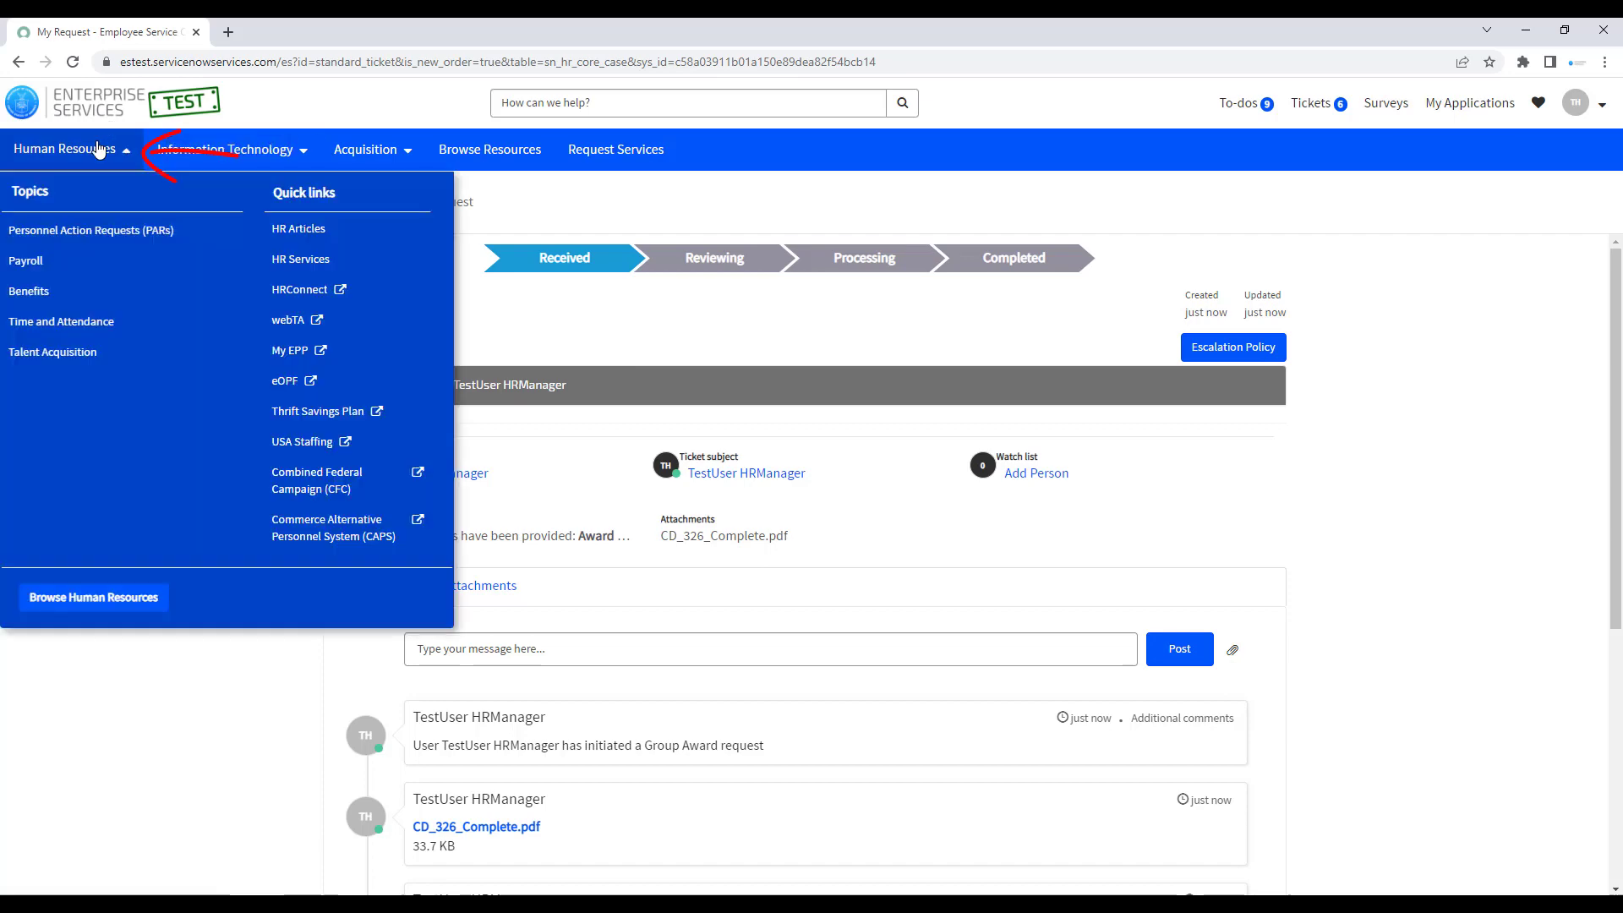
left_click(127, 230)
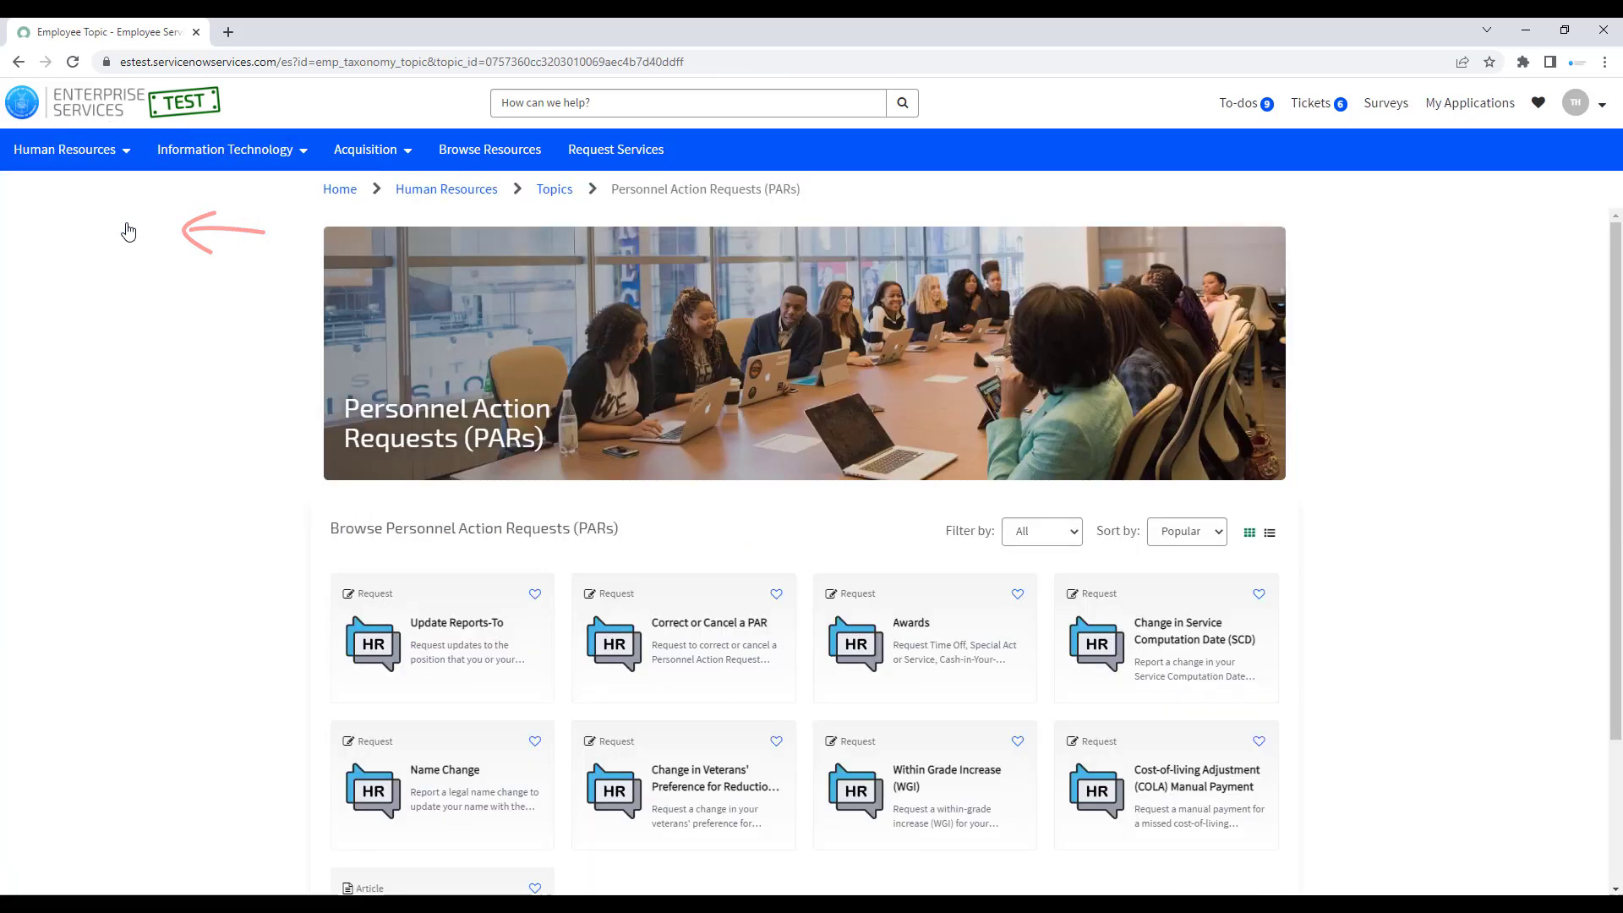
left_click(993, 648)
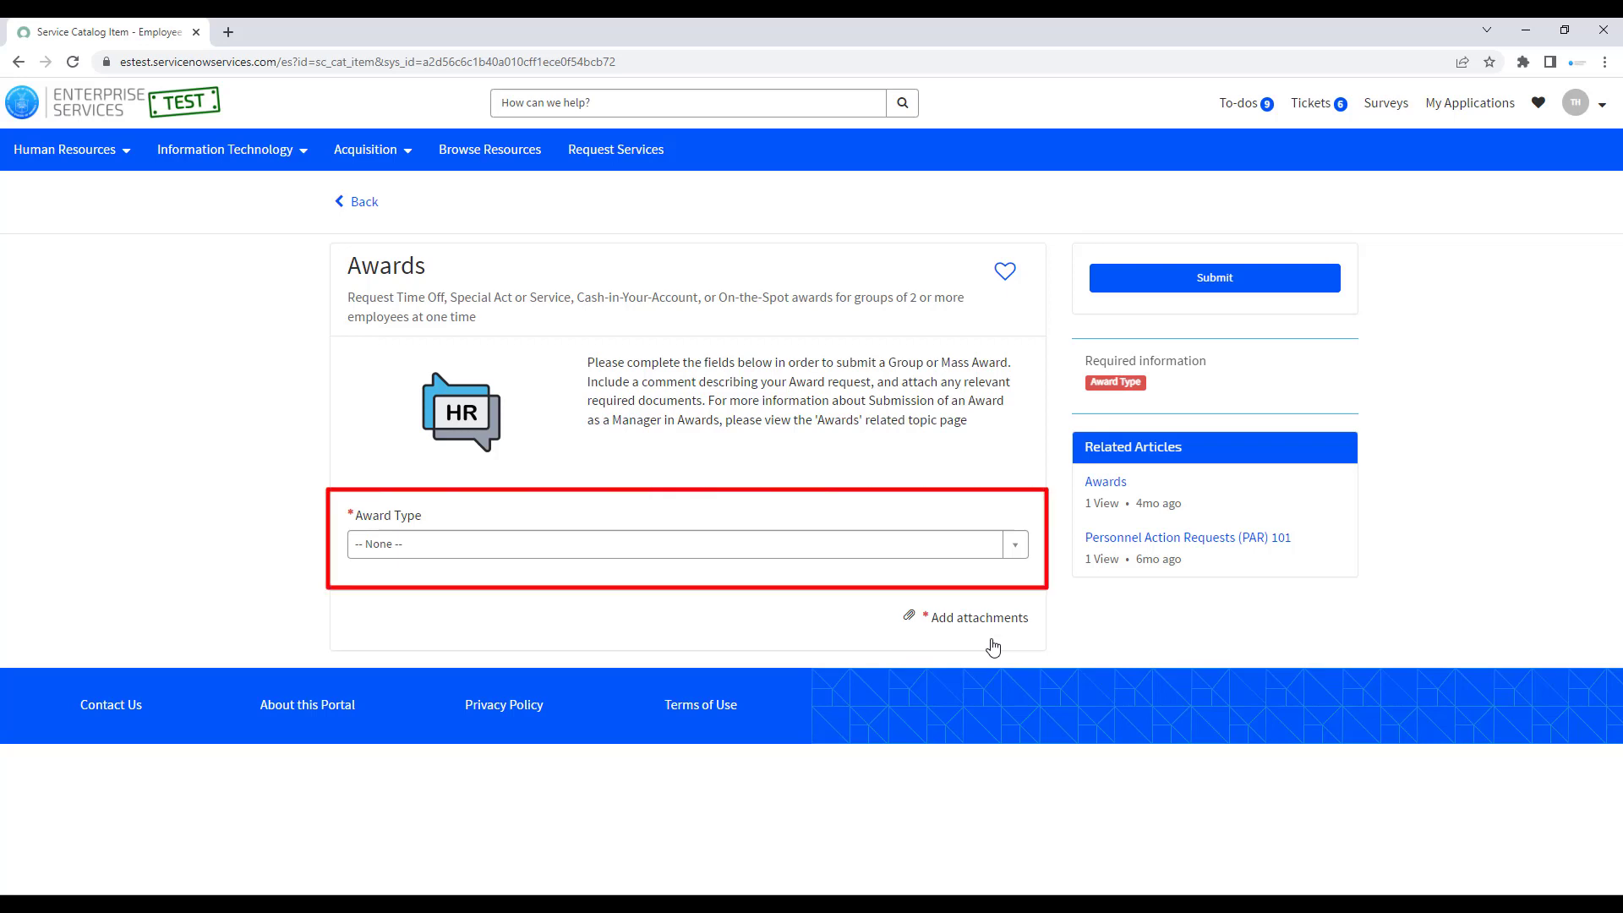
left_click(1011, 548)
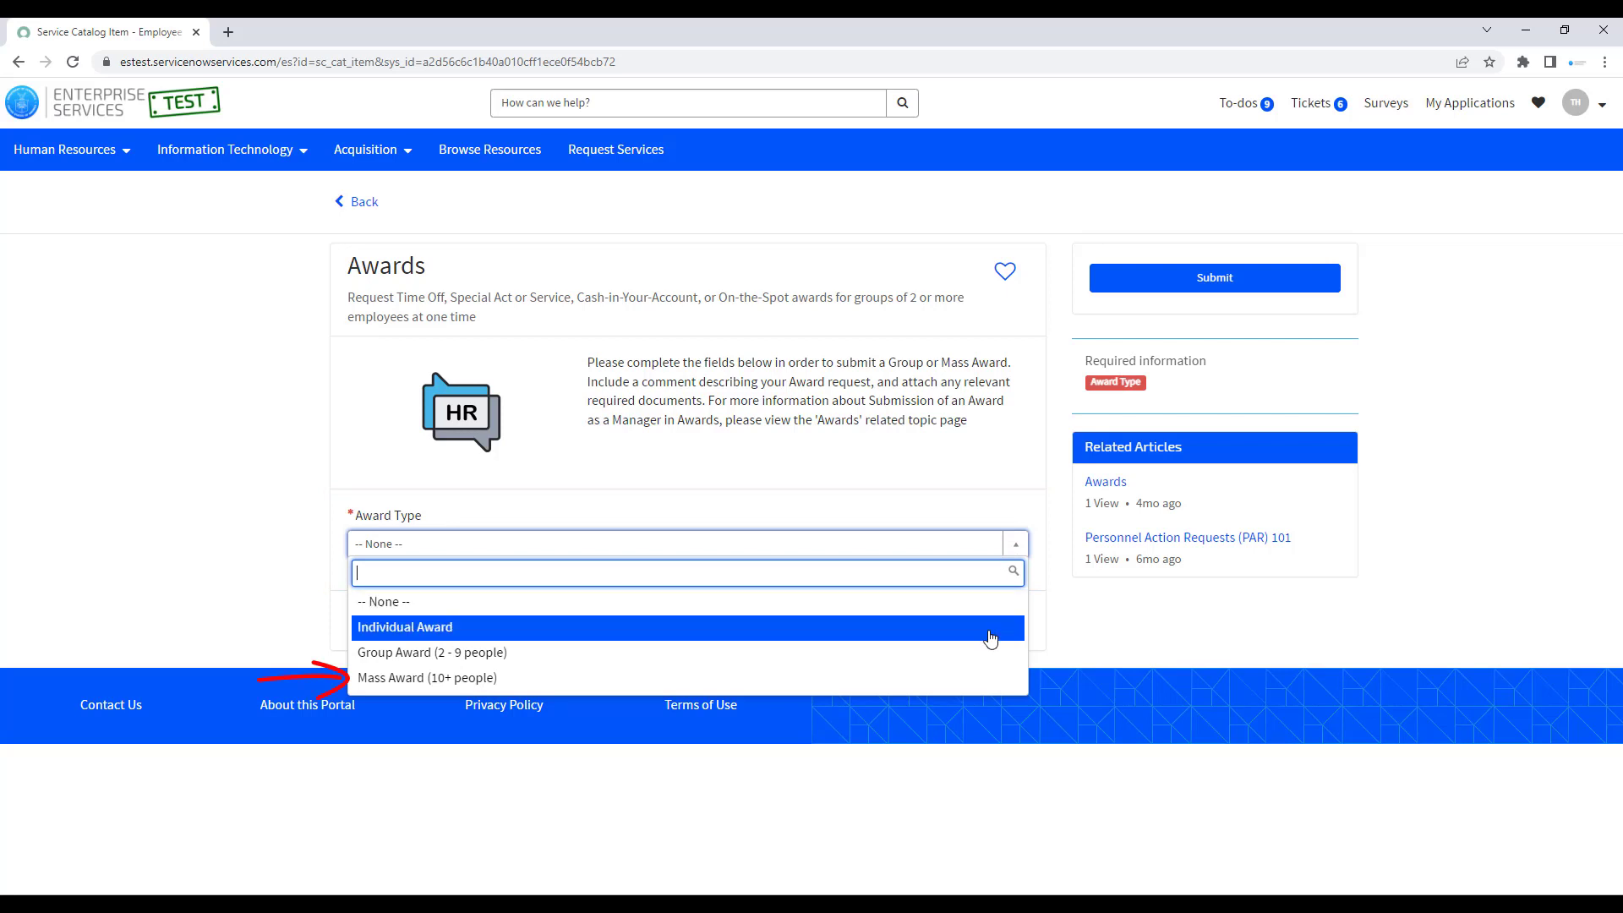
left_click(981, 677)
Set the Date Requested of the mass award to 2023-03-27
scroll(980, 679, "down", 2)
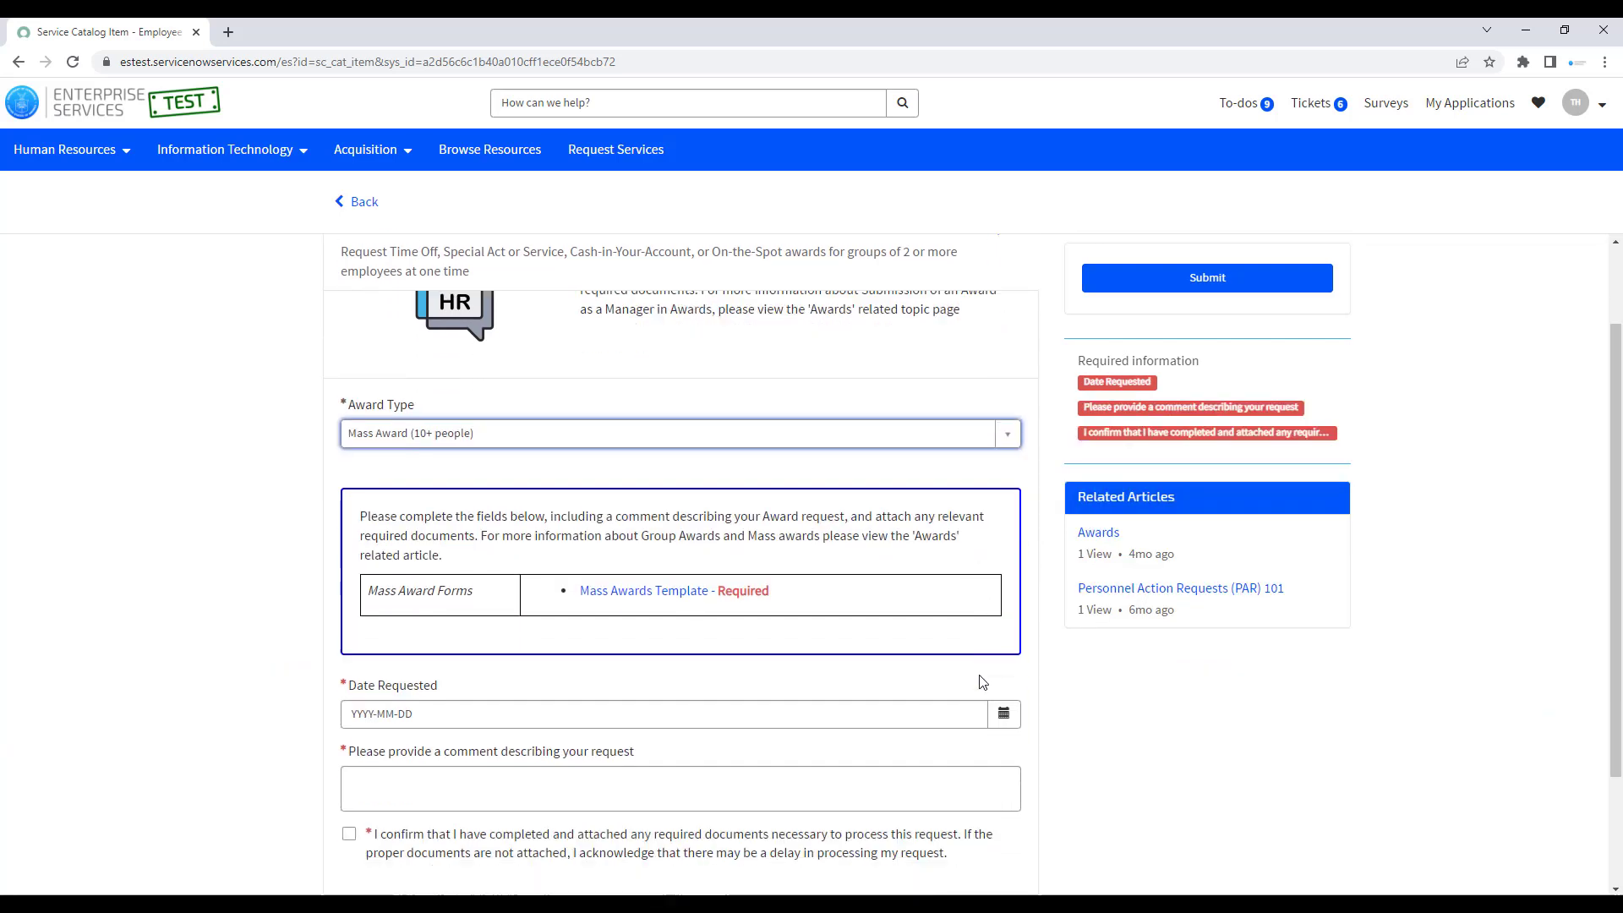
scroll(981, 682, "down", 2)
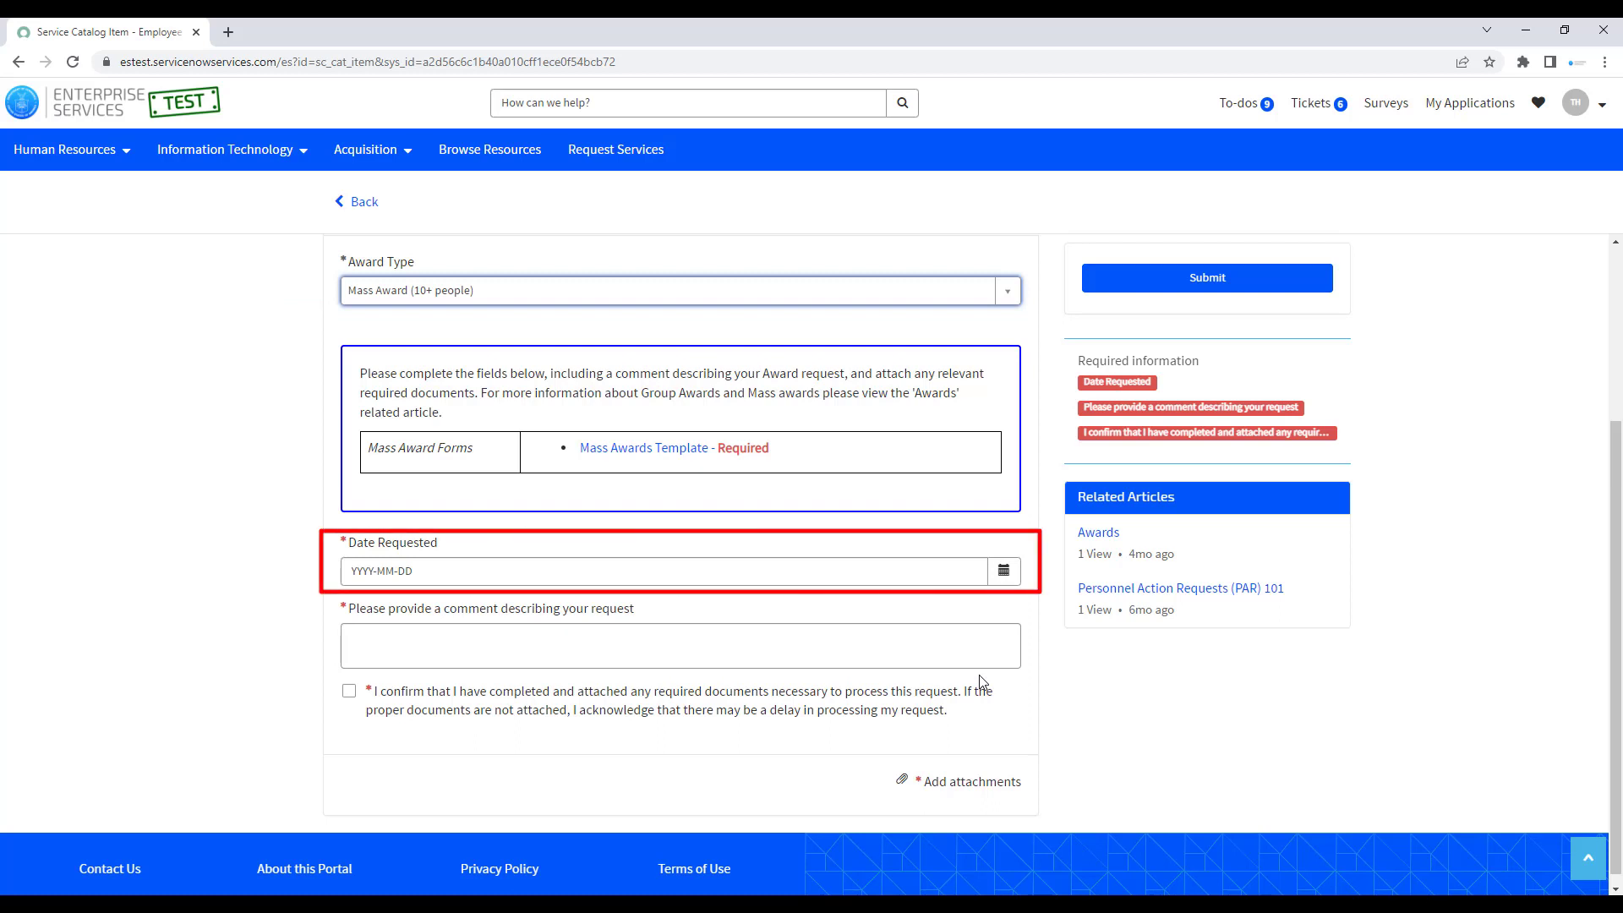
left_click(1005, 572)
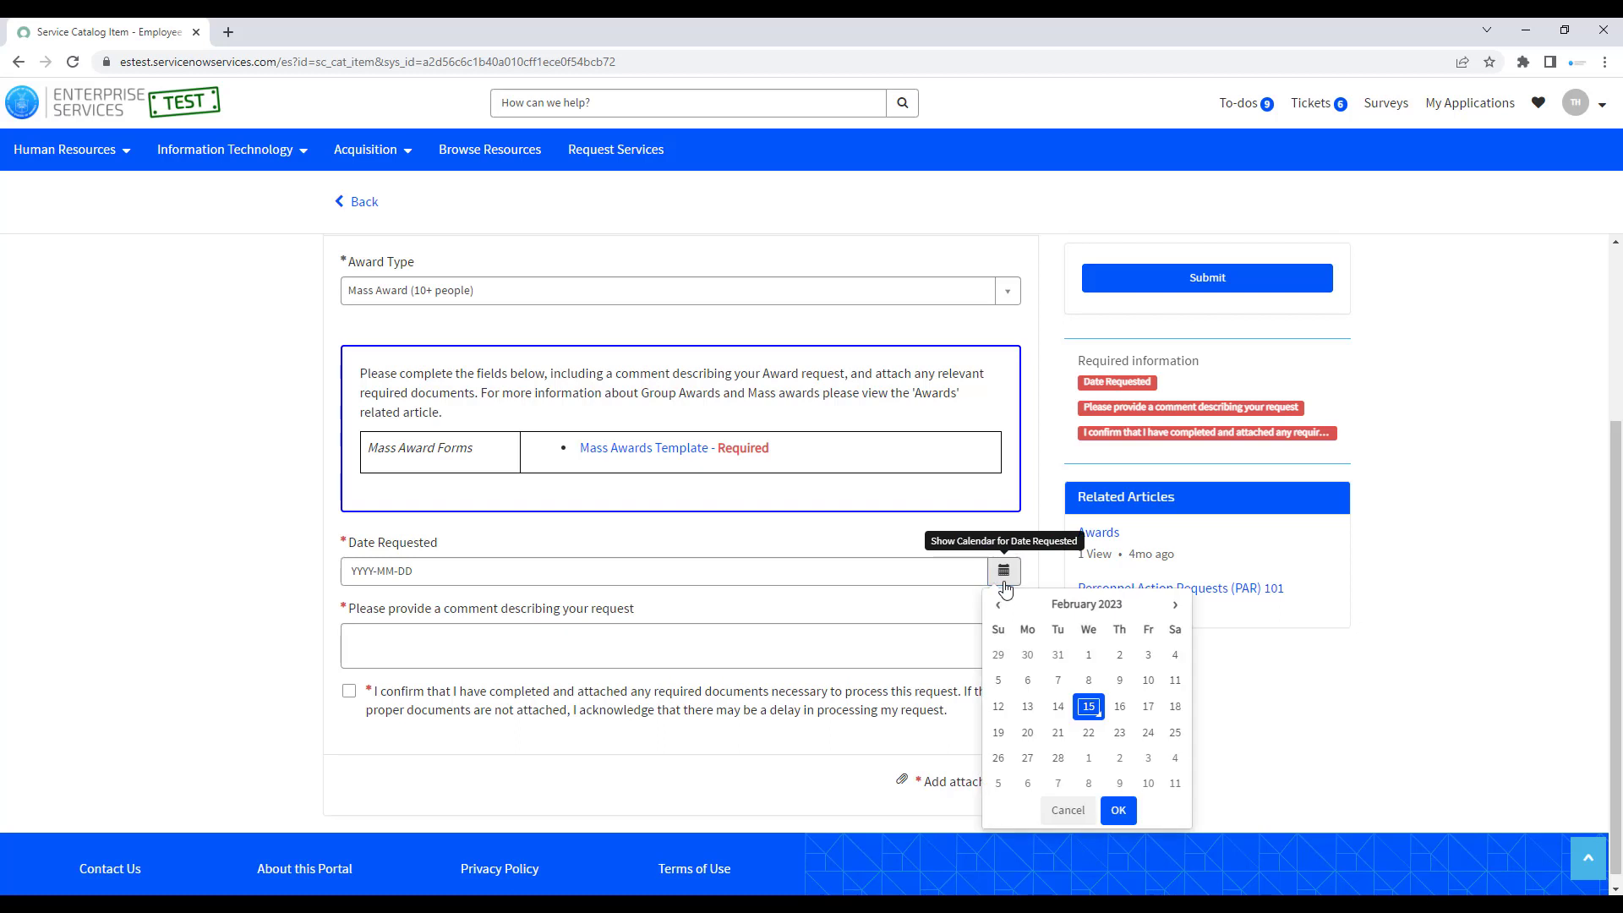
left_click(1174, 605)
left_click(1028, 758)
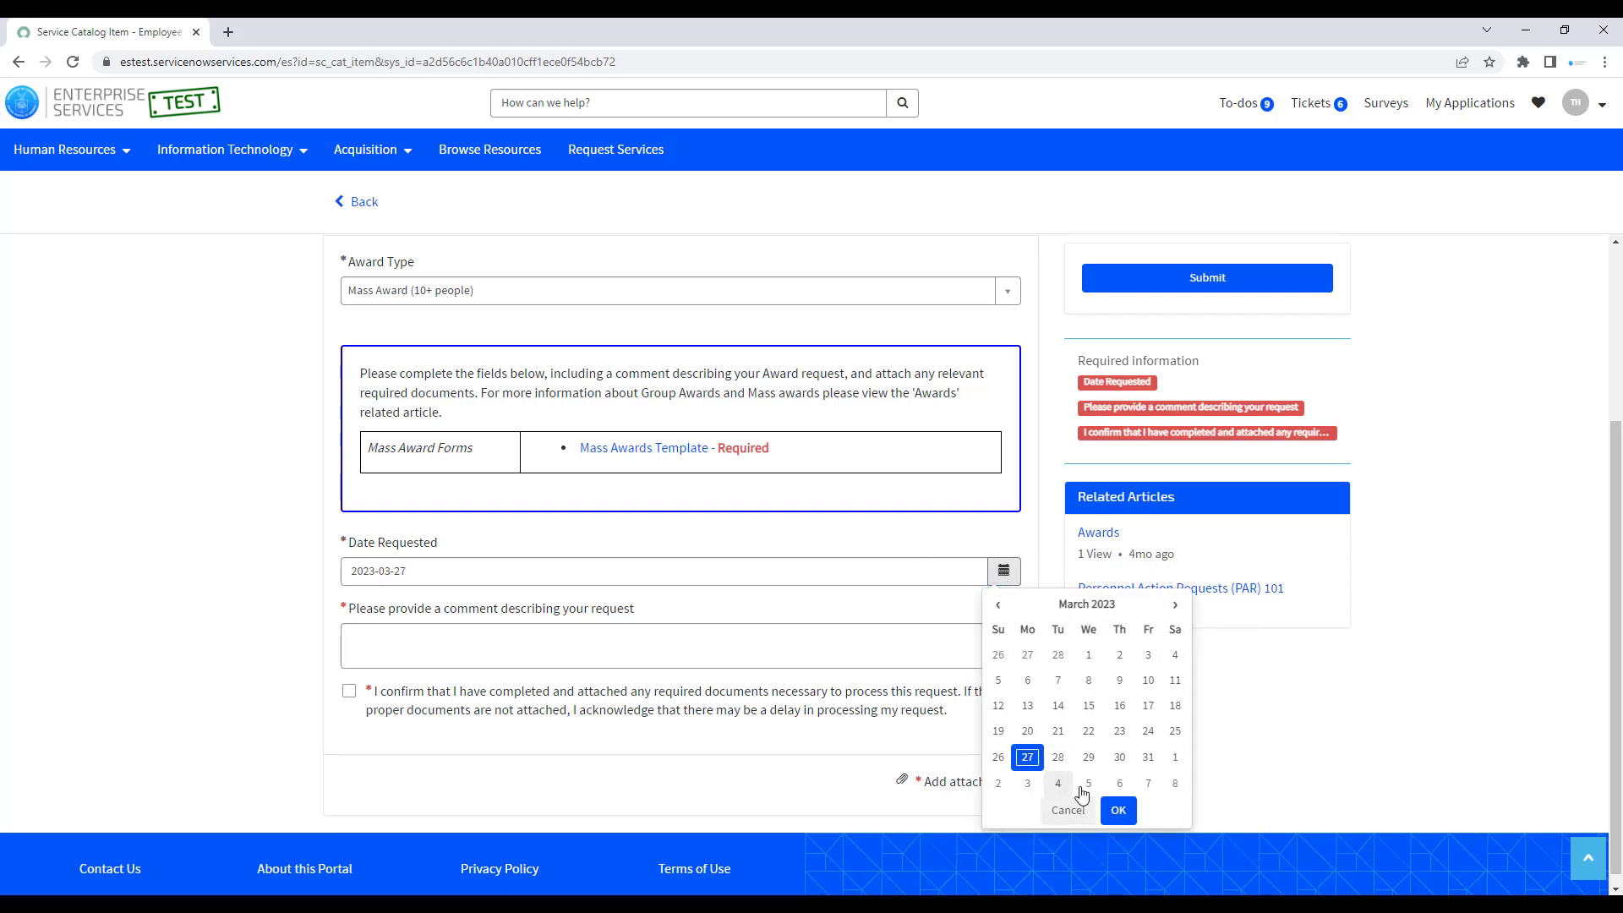
left_click(1118, 814)
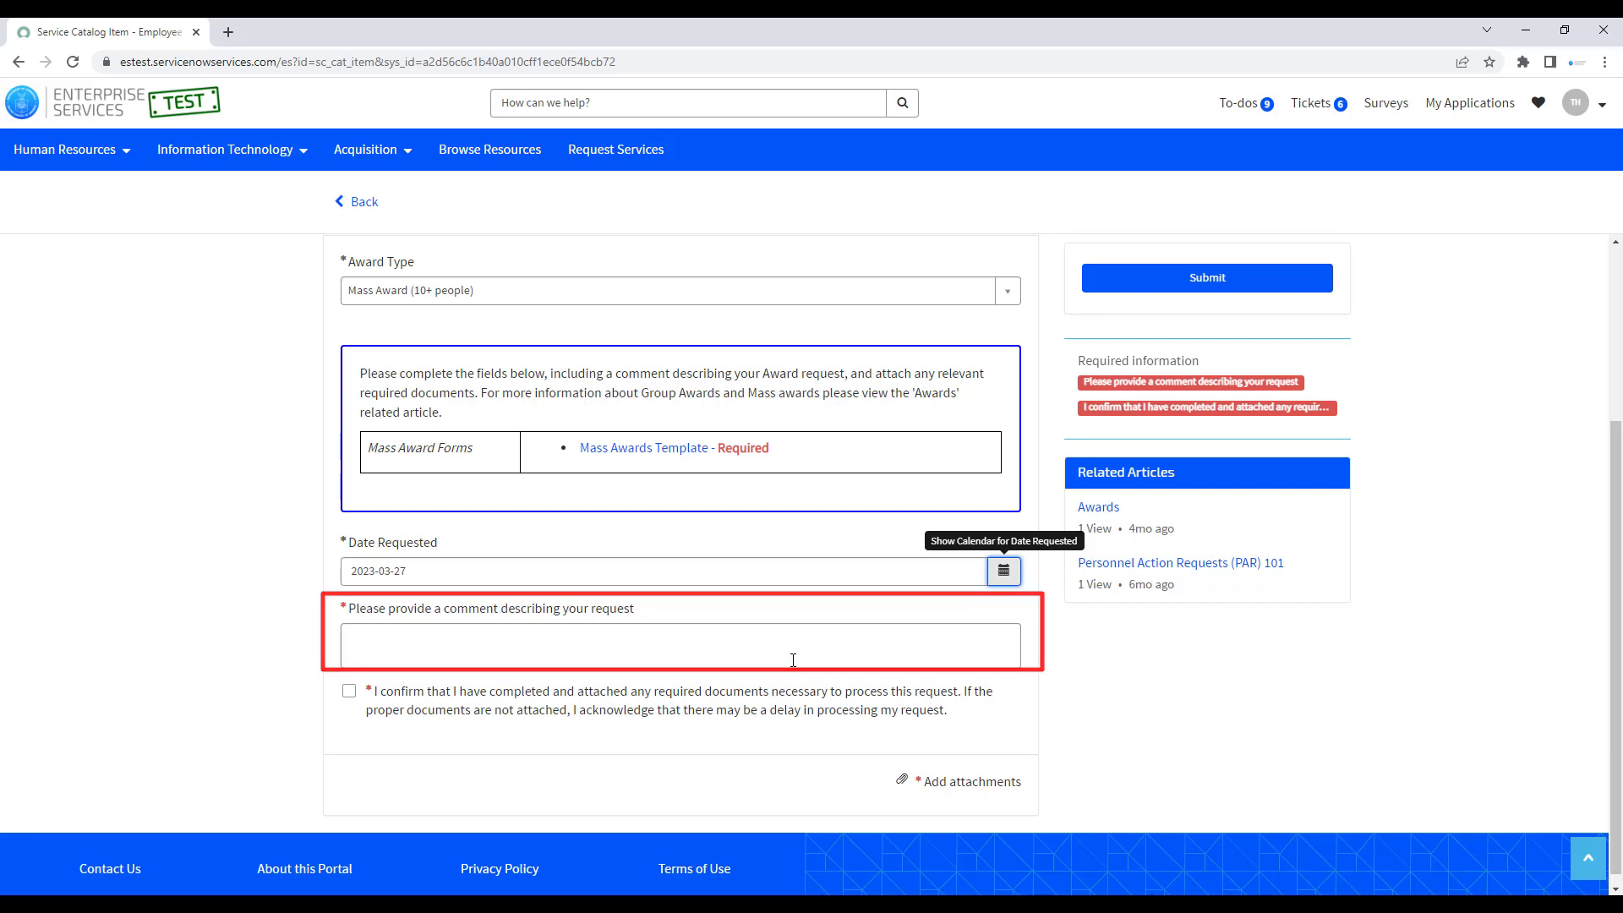
Enter "Please see attachment." as the comment describing the mass award request
left_click(793, 660)
type("Please s")
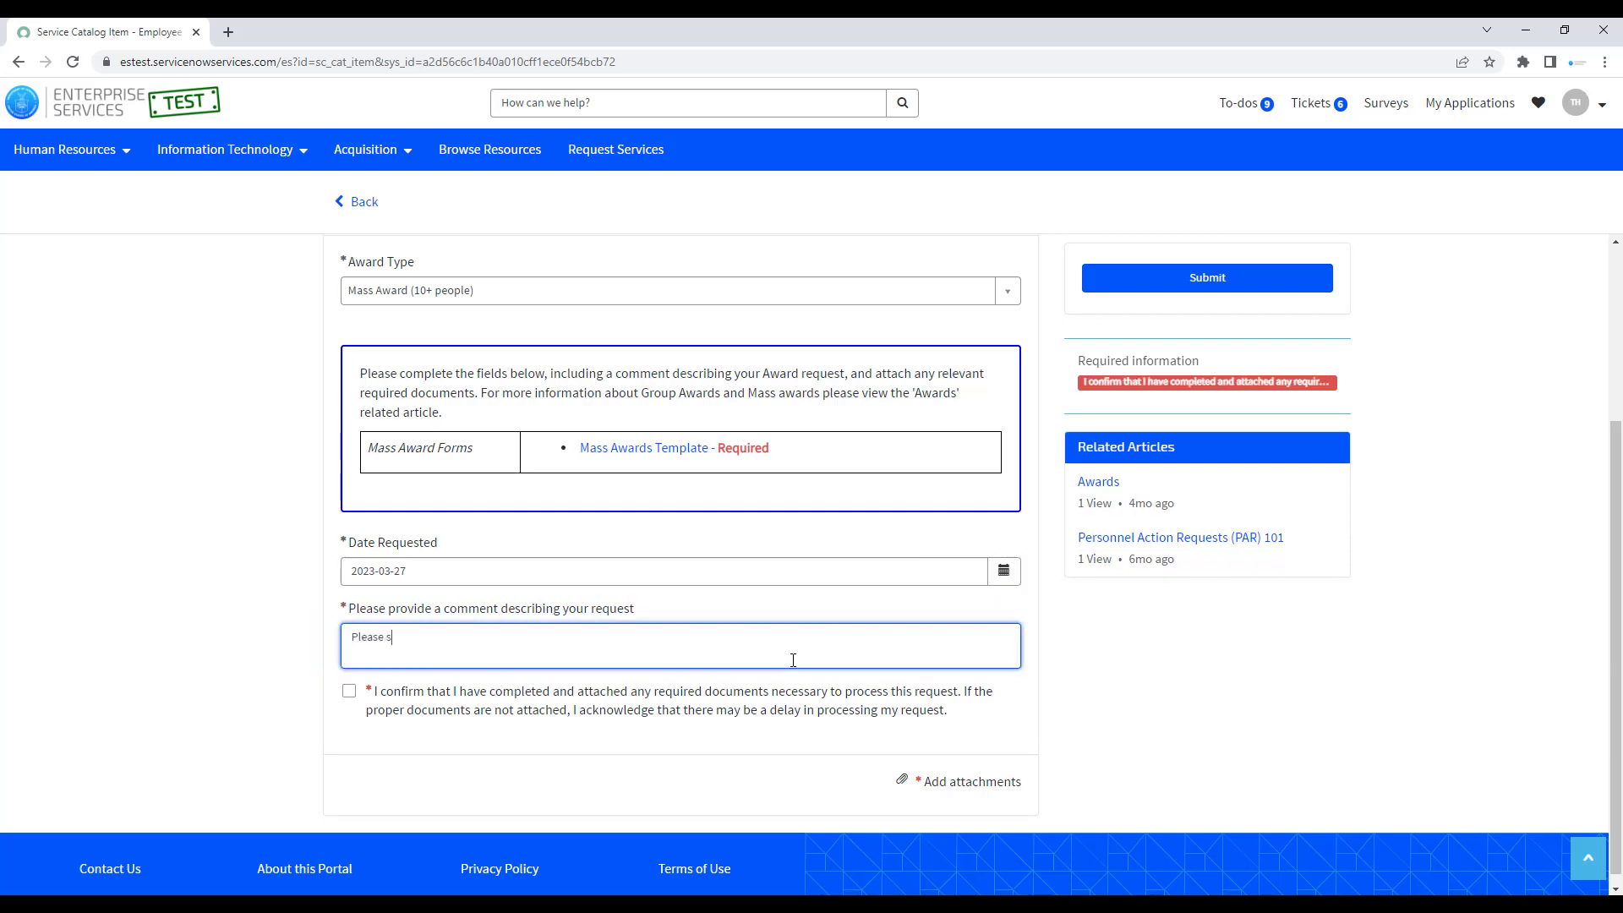
type("ee attachment.")
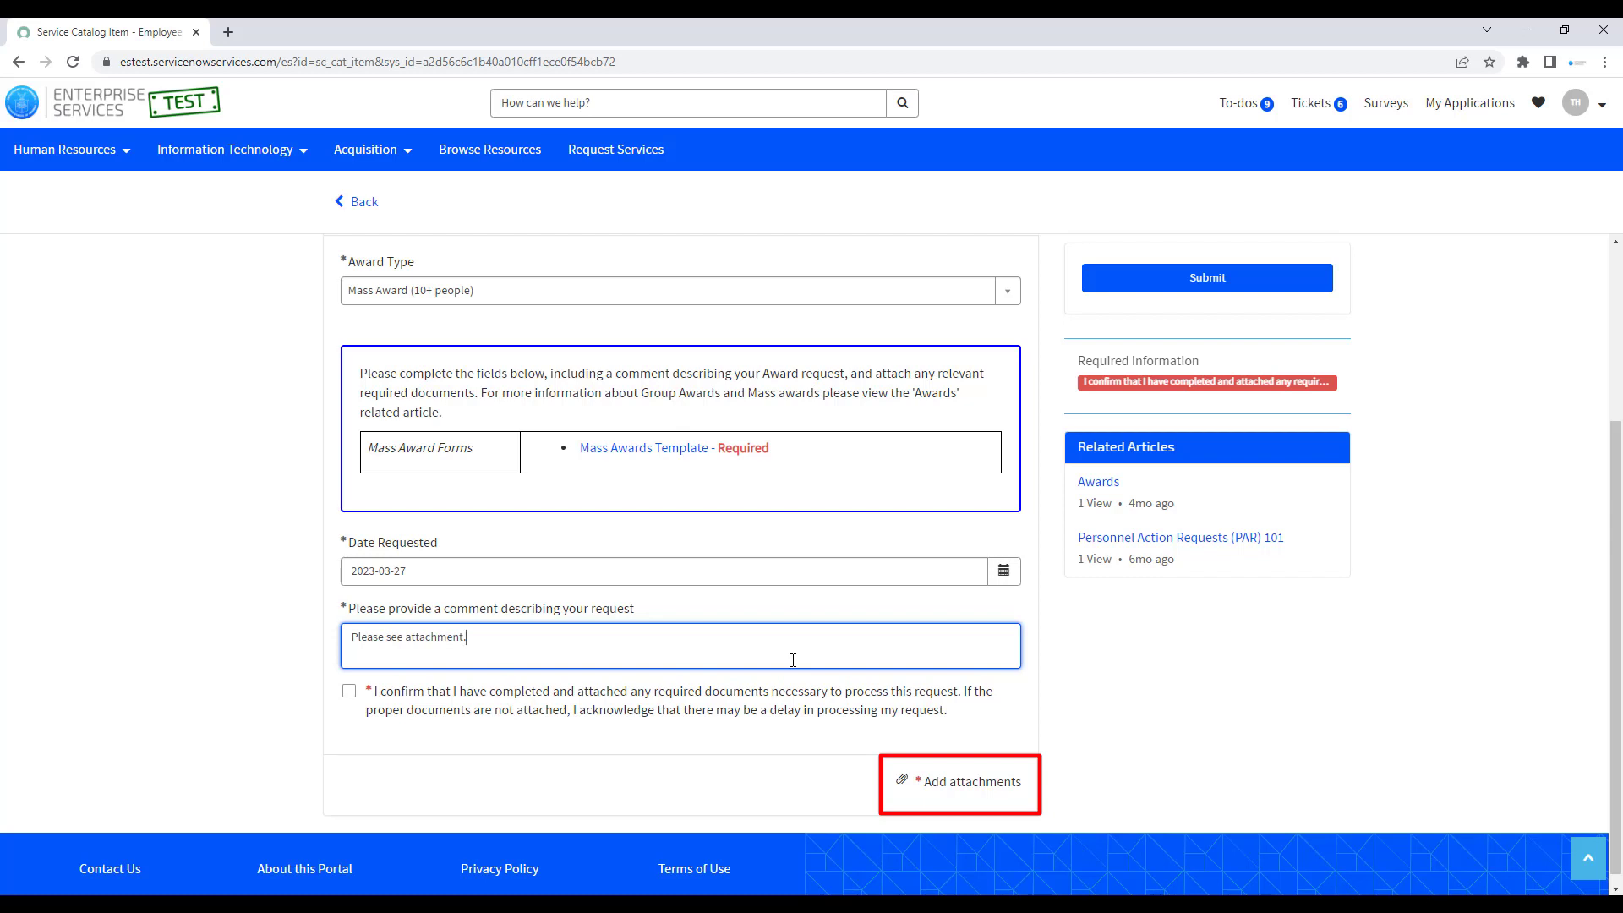
Attach the Mass Awards Template_vF (3) file from the Downloads folder to the mass award request
left_click(922, 783)
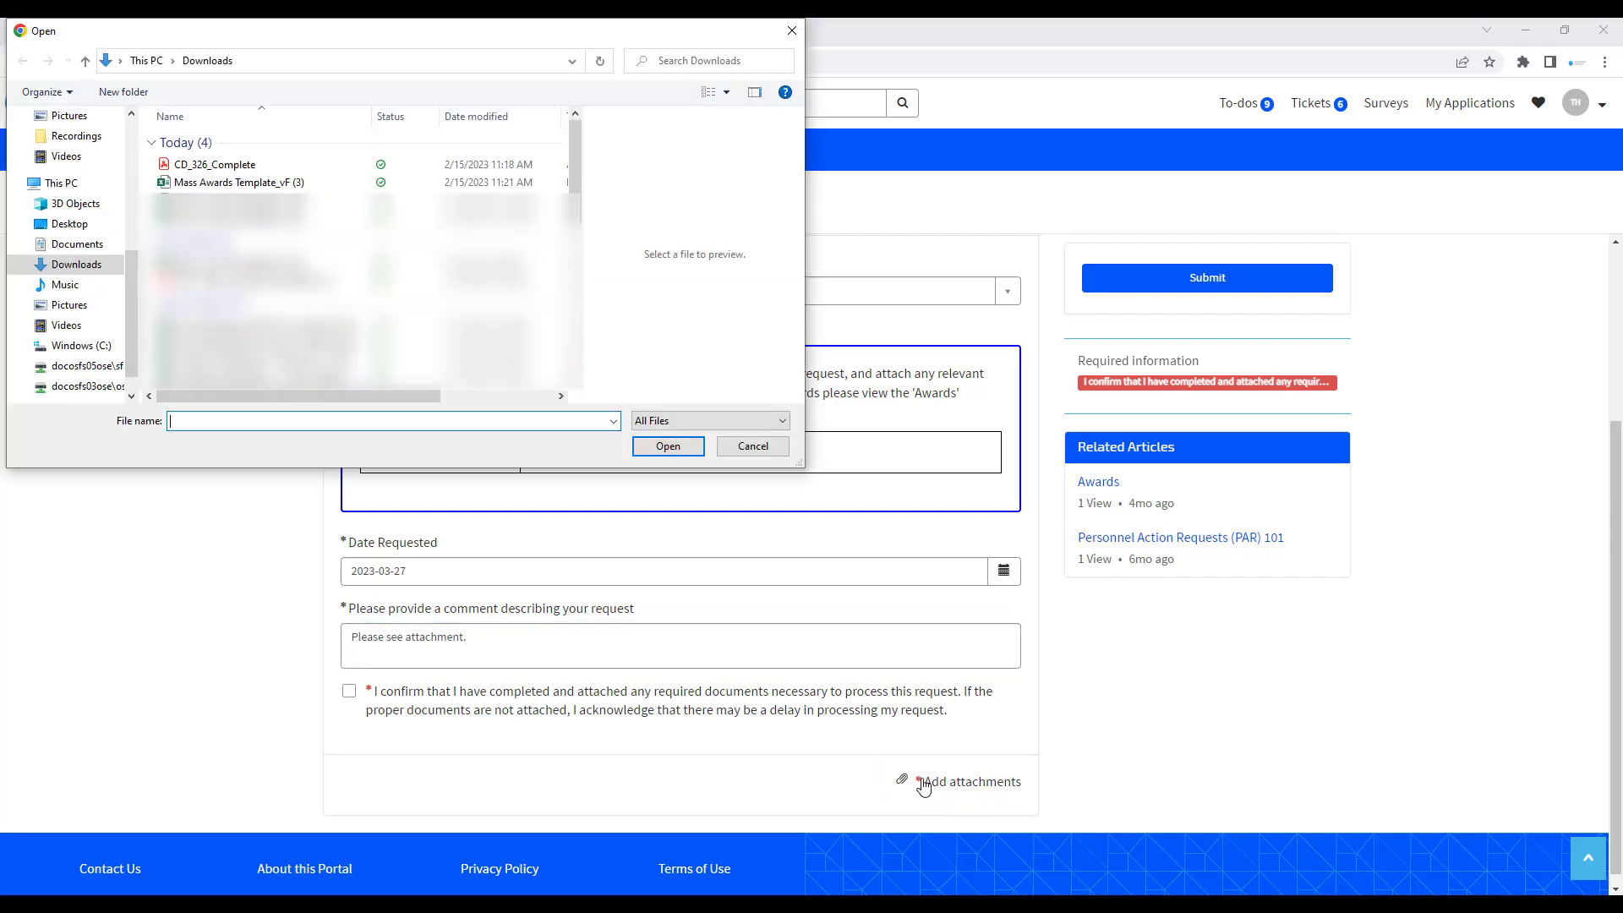
left_click(341, 183)
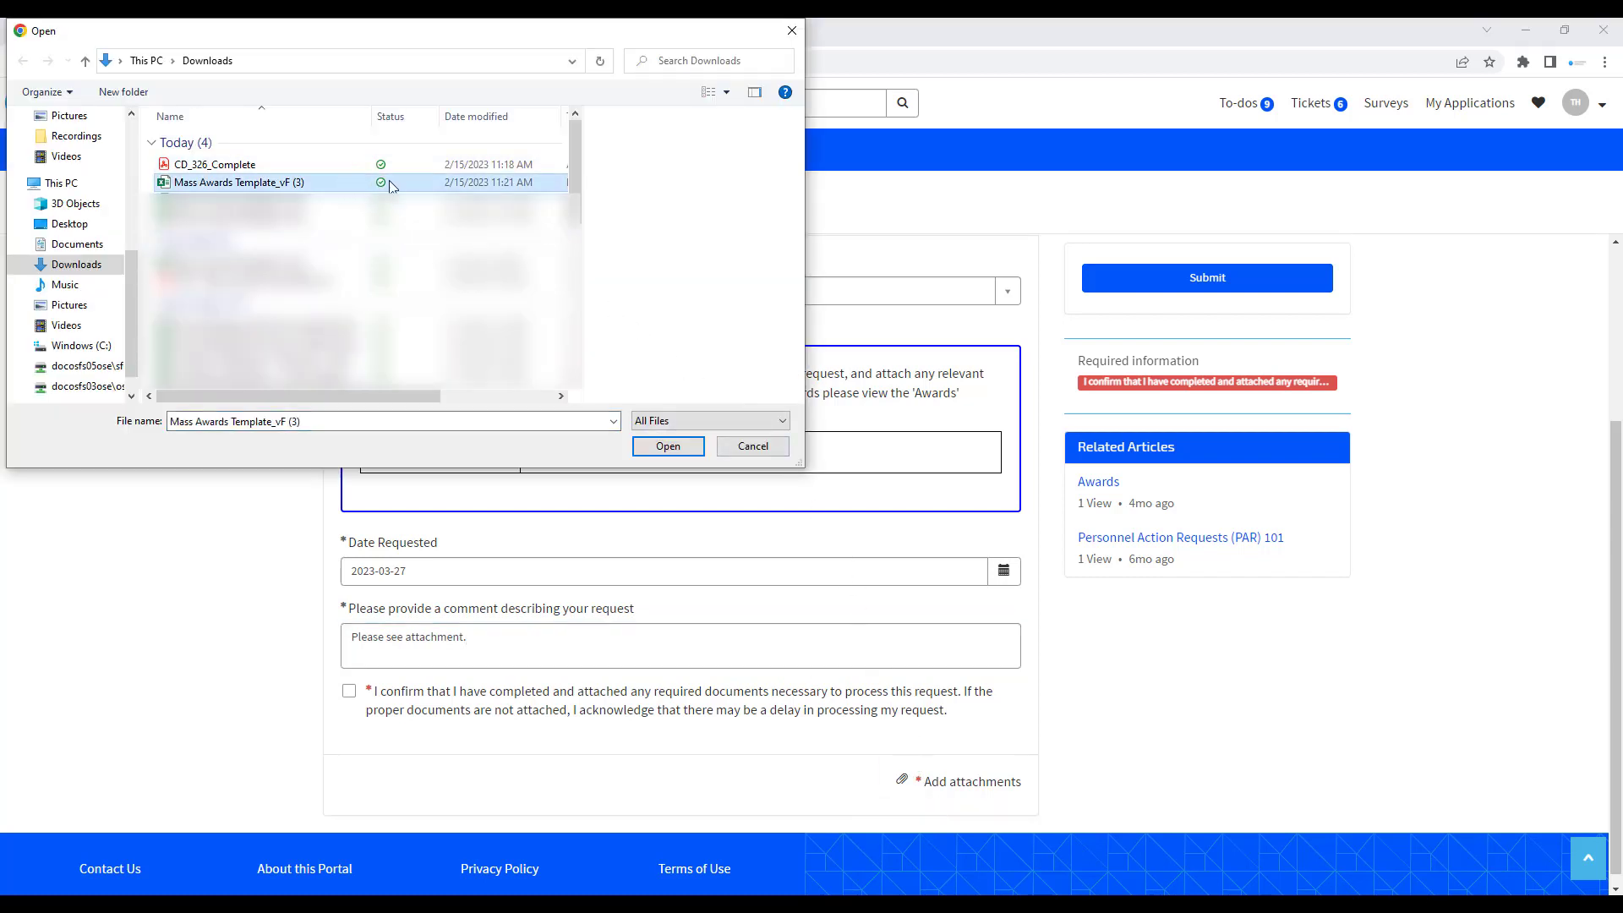
left_click(662, 453)
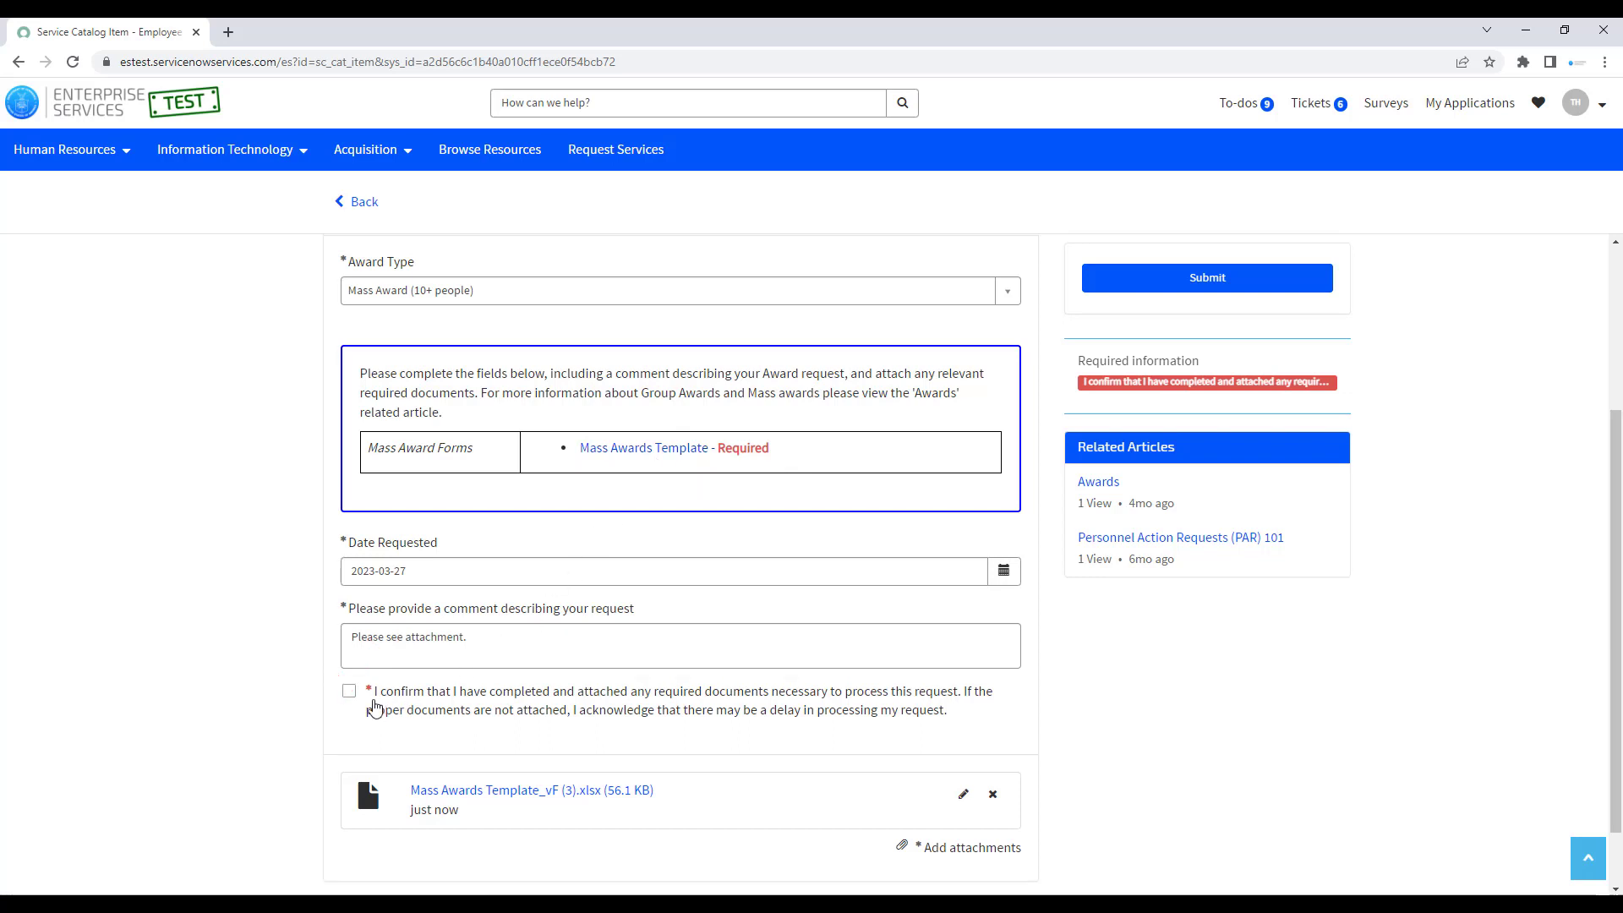
Confirm that the required documents are completed and attached, and submit the mass award request
left_click(354, 700)
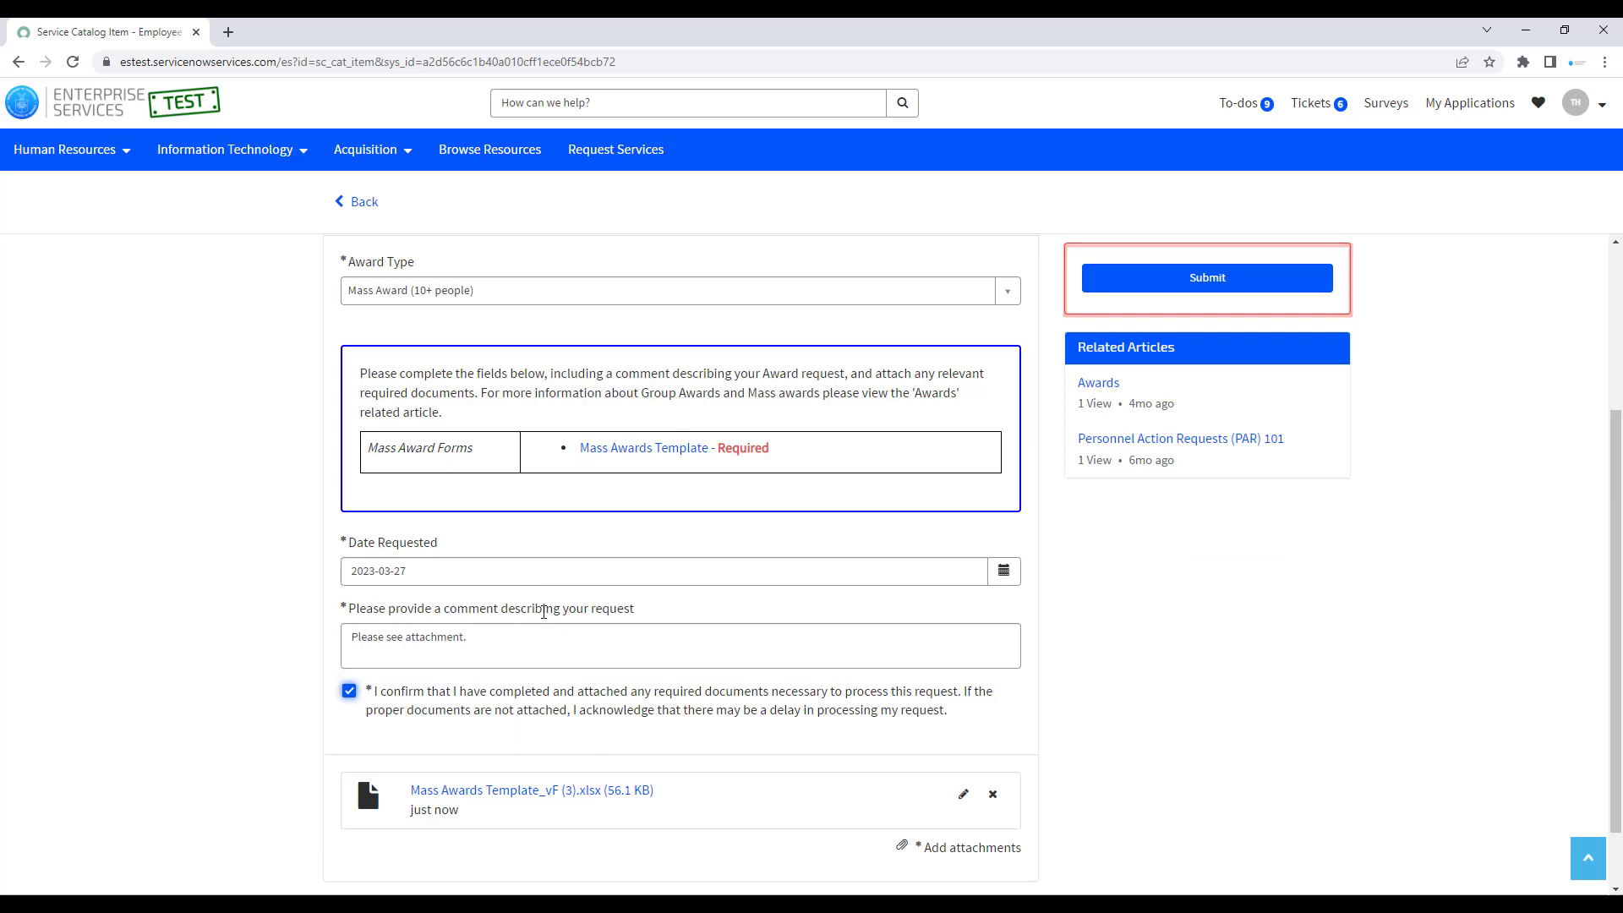
left_click(1122, 291)
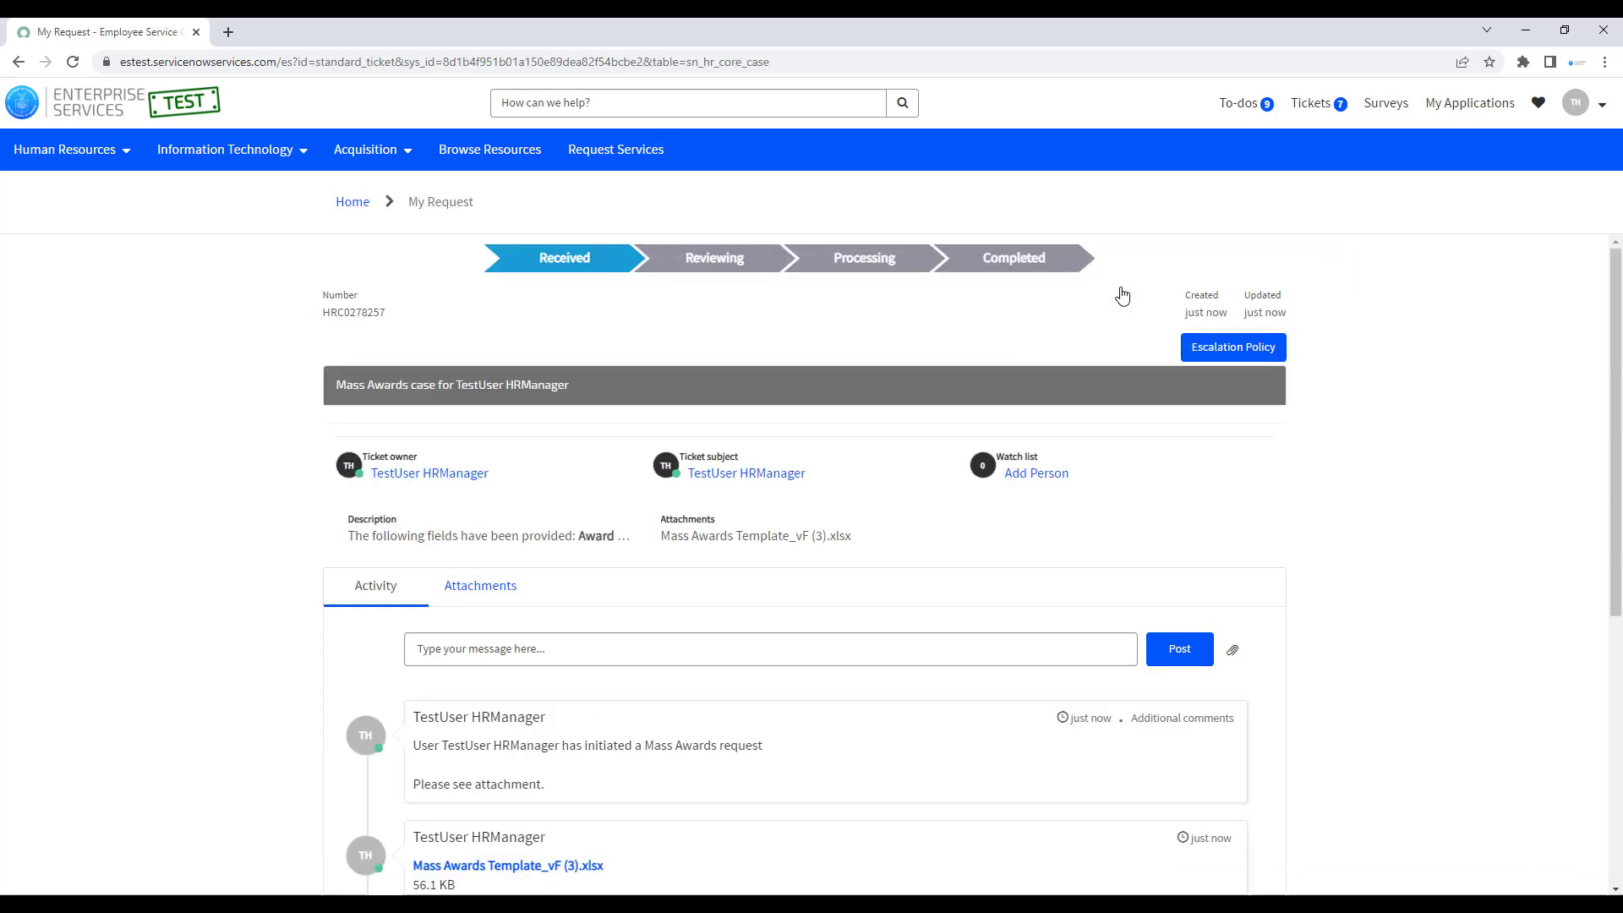